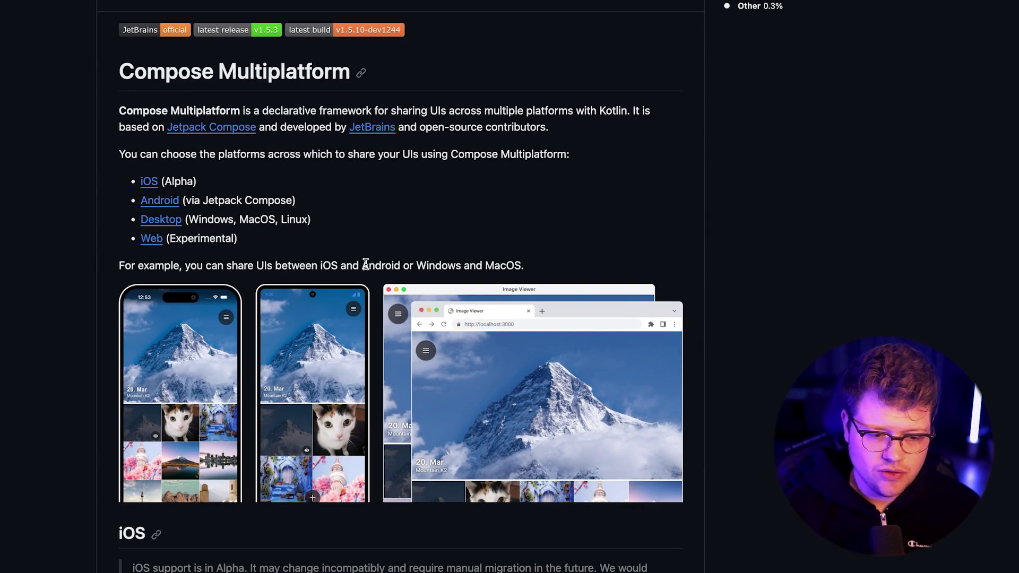
pyautogui.scroll(5, 366, 264)
pyautogui.scroll(5, 354, 146)
pyautogui.scroll(5, 354, 145)
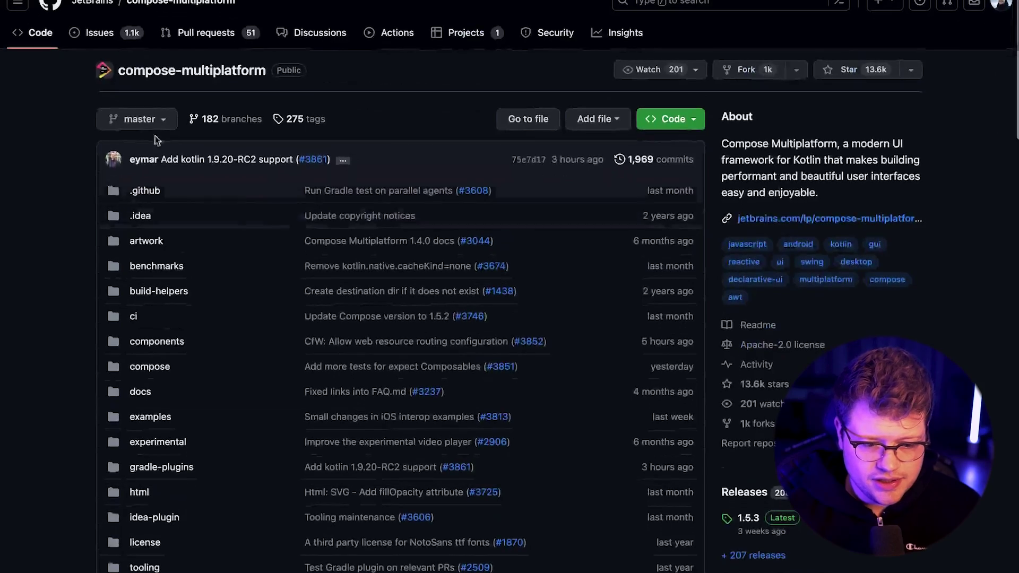
pyautogui.scroll(-1, 367, 82)
pyautogui.scroll(-5, 367, 82)
pyautogui.scroll(-2, 367, 88)
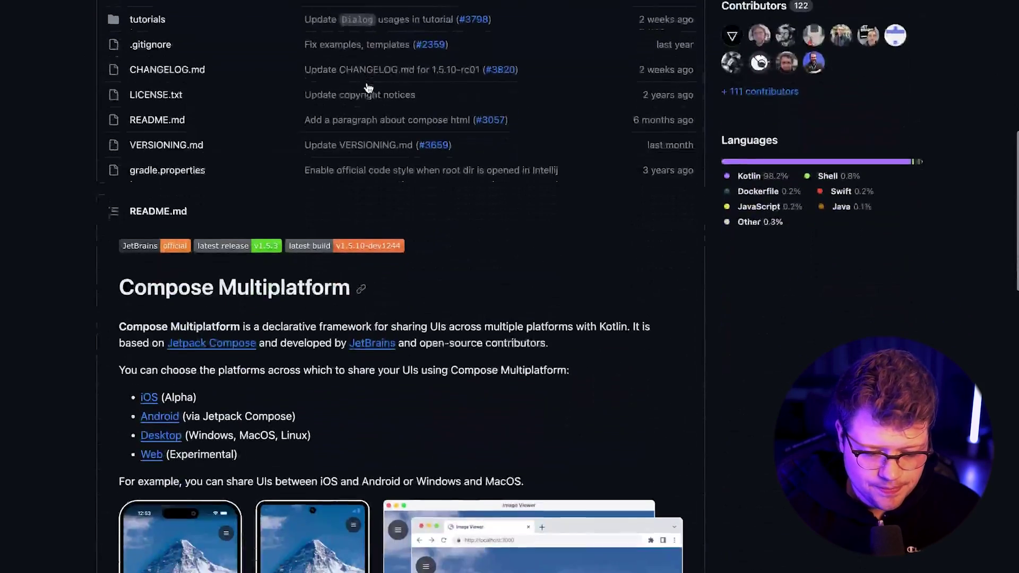
pyautogui.scroll(-2, 367, 87)
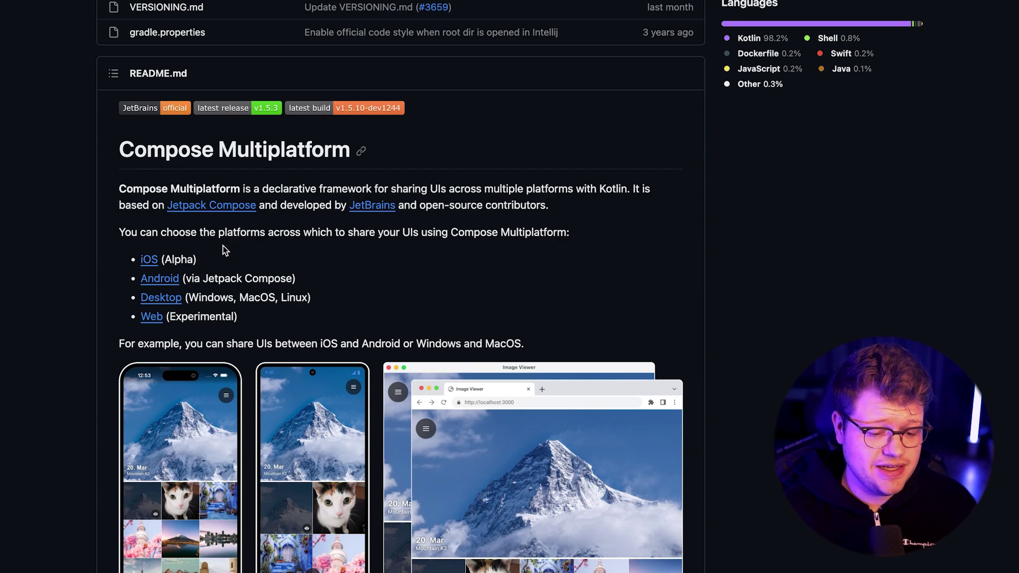
# Step: Follow the iOS link to the Compose Multiplatform iOS+Android template repository
pyautogui.click(150, 260)
pyautogui.scroll(1, 265, 251)
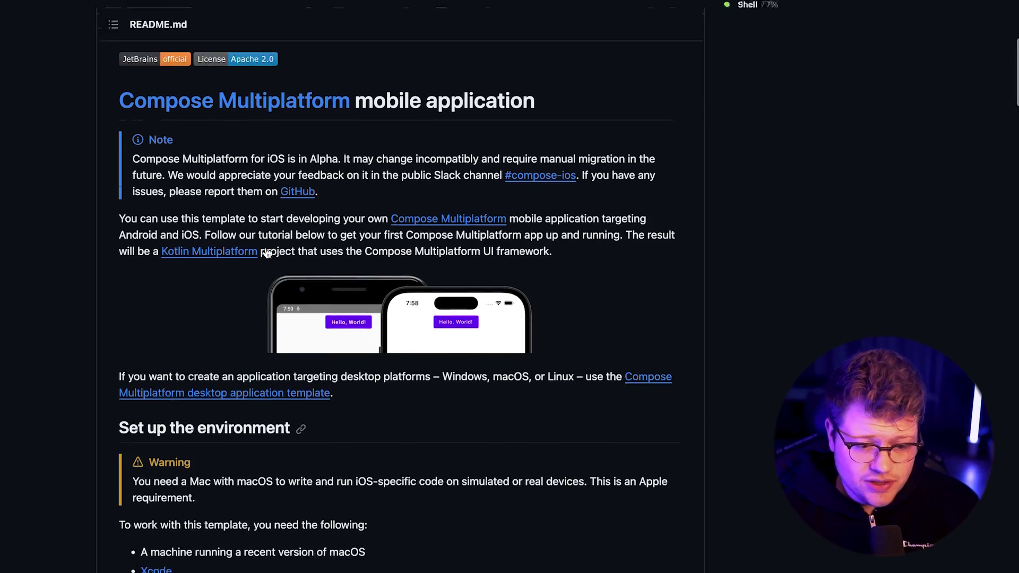
pyautogui.scroll(5, 265, 251)
pyautogui.scroll(2, 265, 251)
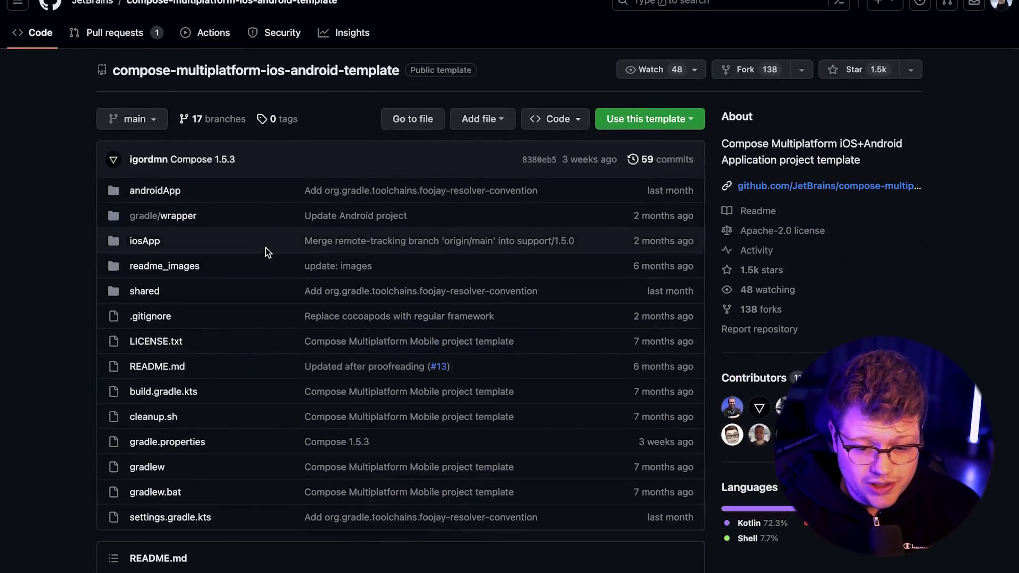
pyautogui.scroll(-1, 338, 451)
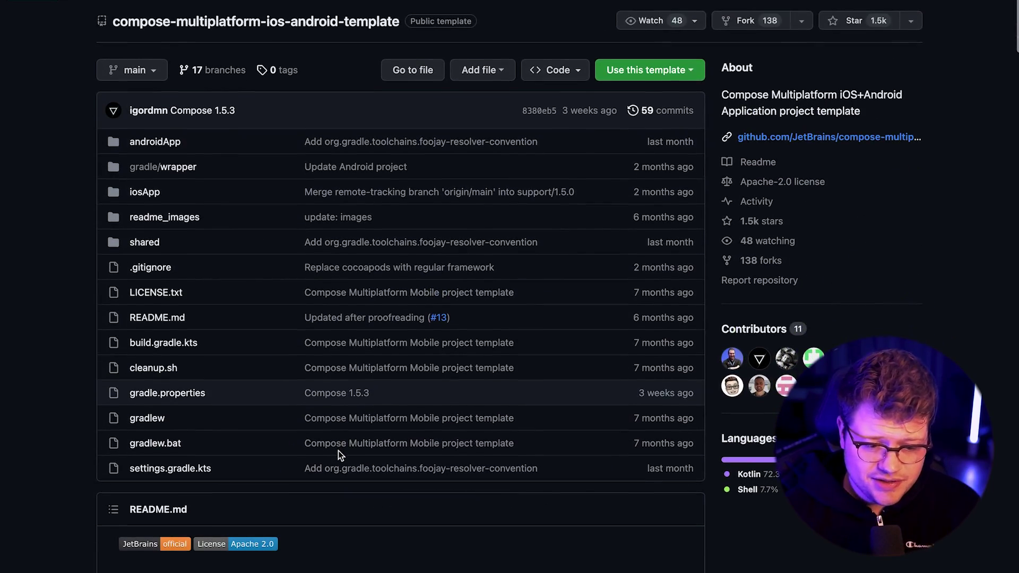
pyautogui.scroll(1, 339, 450)
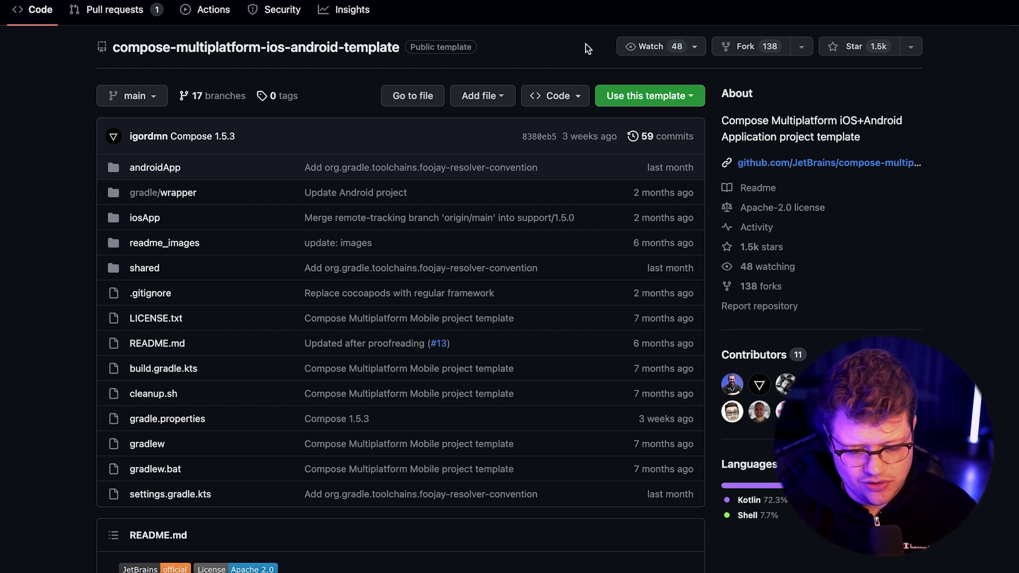
# Step: Create the private repository sample-project-compose-multiplatform from the JetBrains iOS-Android template
pyautogui.click(690, 100)
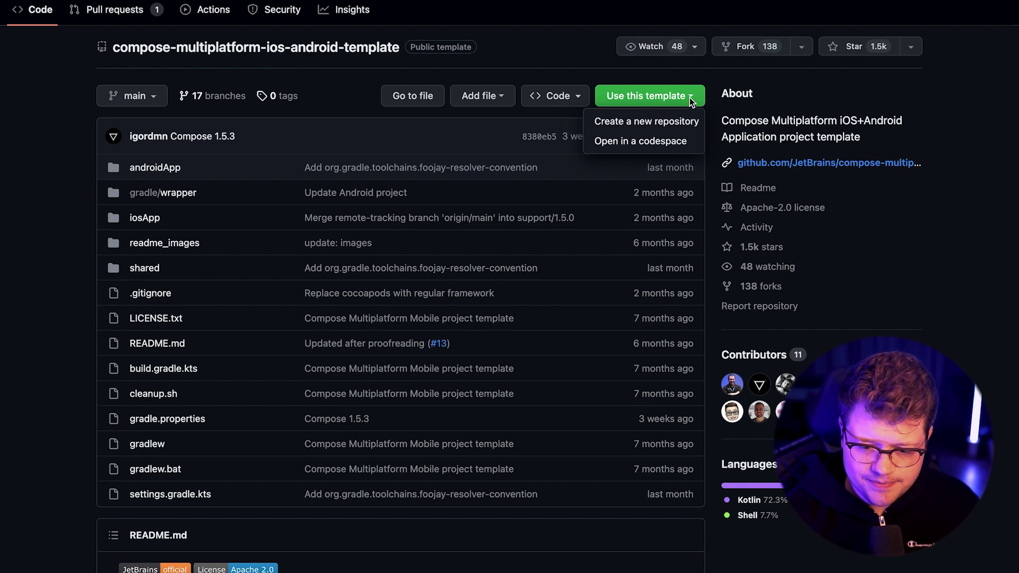
pyautogui.click(663, 126)
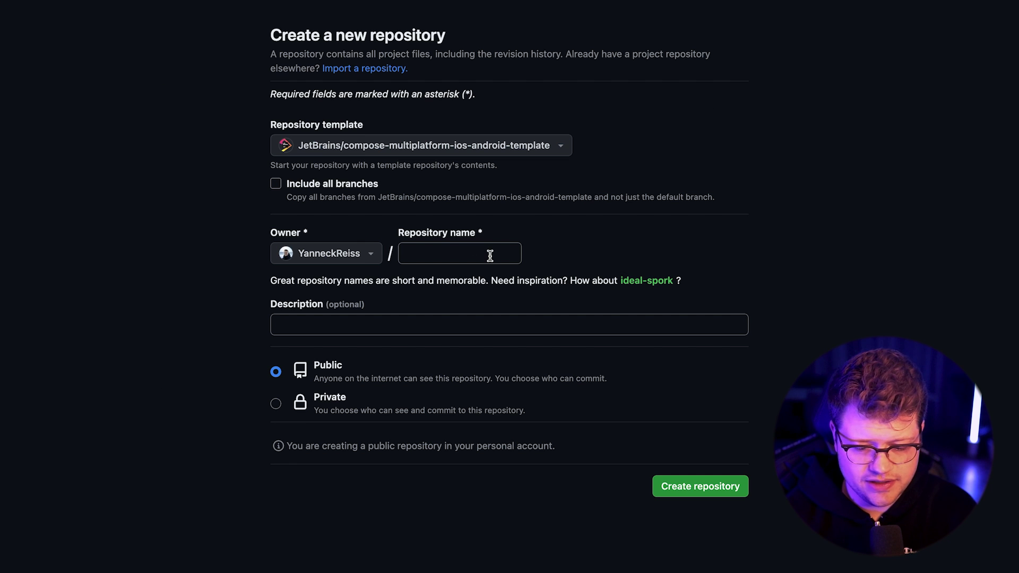
pyautogui.click(489, 255)
pyautogui.write('sample-pr')
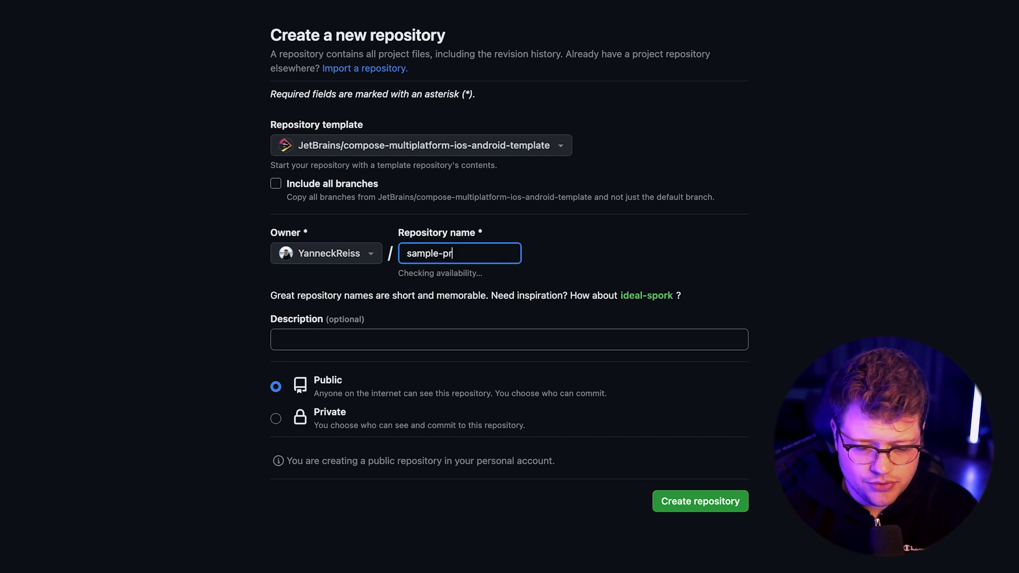
pyautogui.write('oject-')
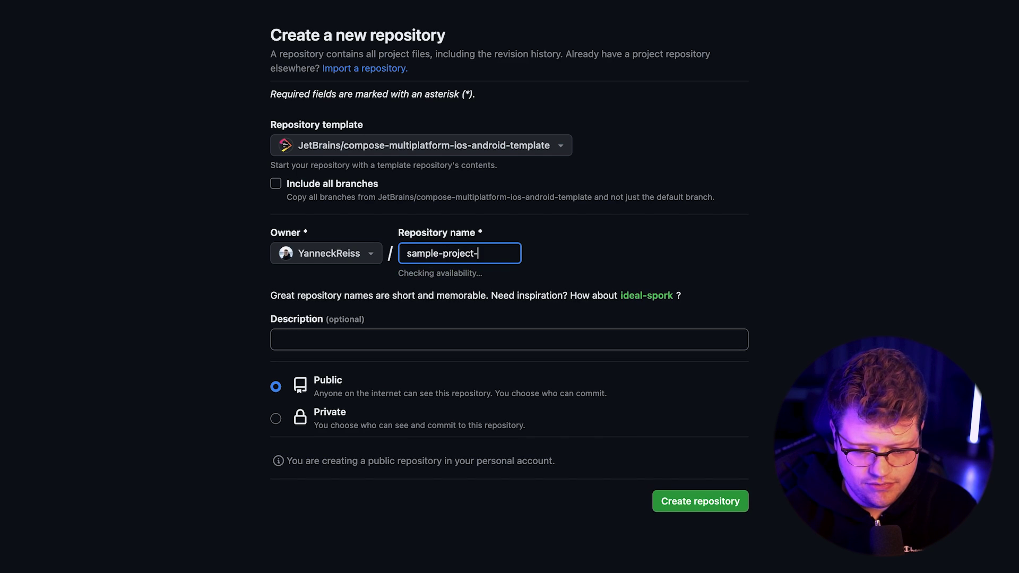
pyautogui.write('compose-multiplatfor')
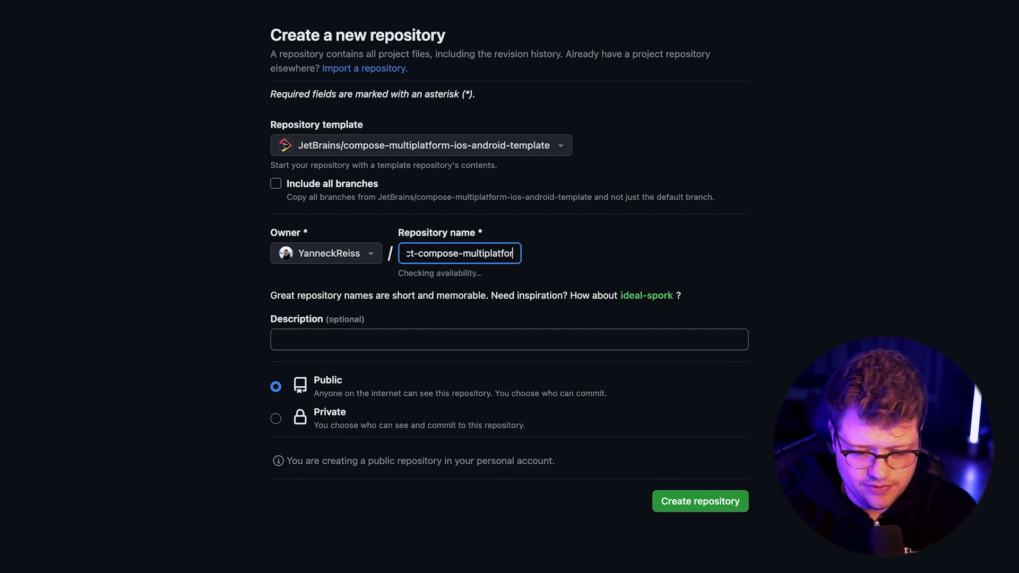
pyautogui.write('m')
pyautogui.click(276, 418)
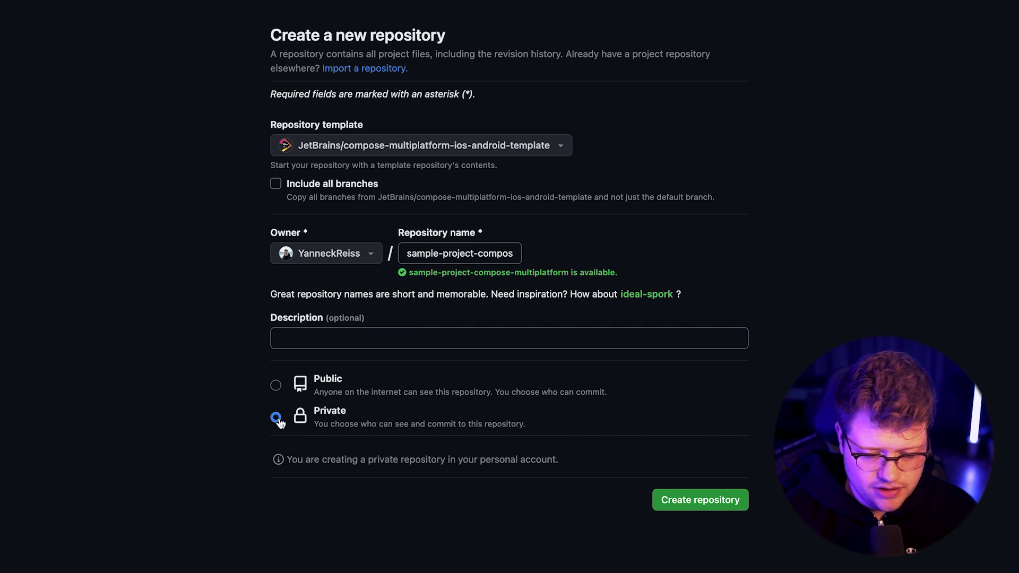
pyautogui.click(733, 507)
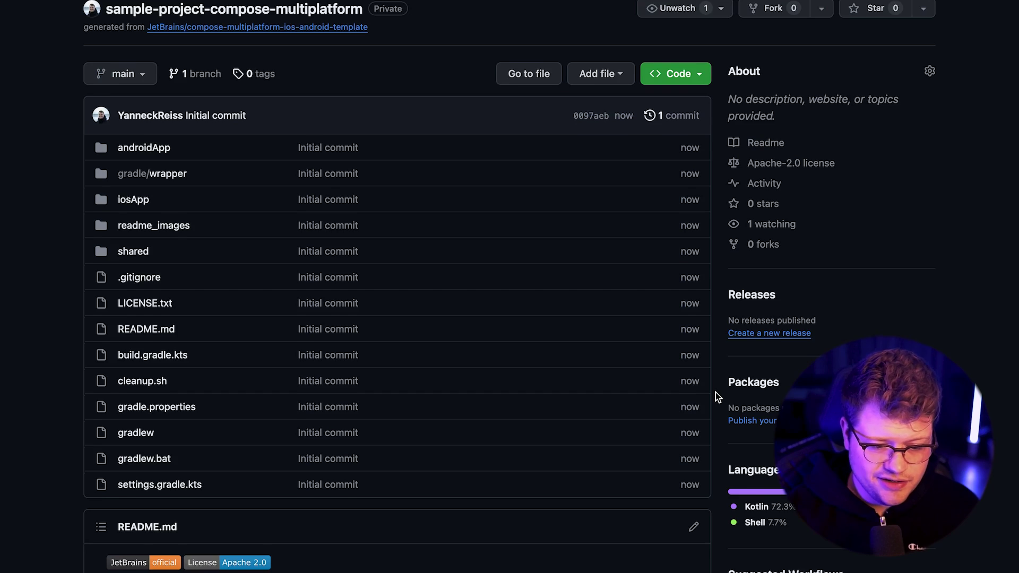
pyautogui.scroll(-1, 716, 392)
pyautogui.scroll(-4, 715, 396)
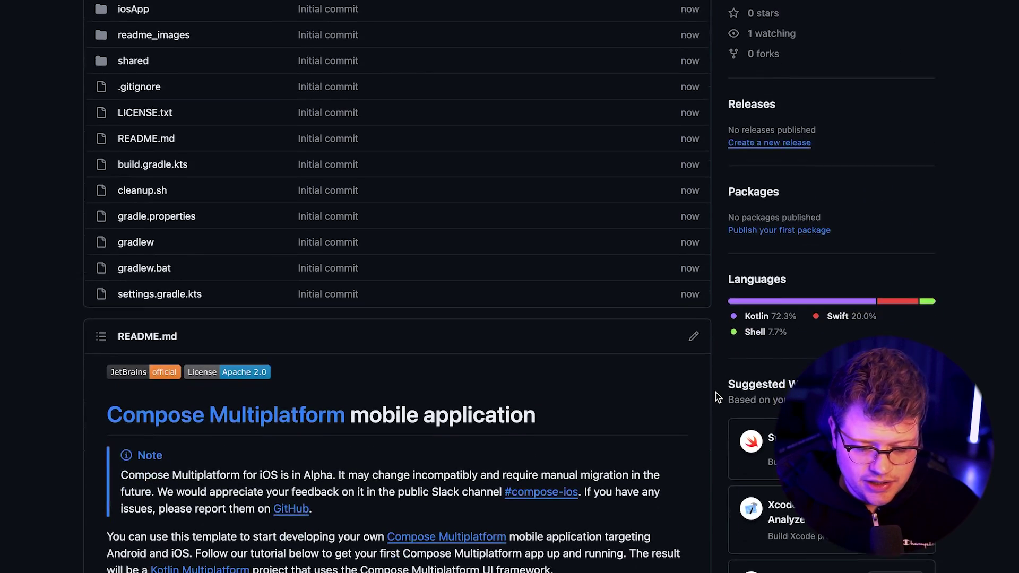
pyautogui.scroll(-1, 716, 396)
pyautogui.scroll(-6, 716, 395)
pyautogui.scroll(-1, 715, 395)
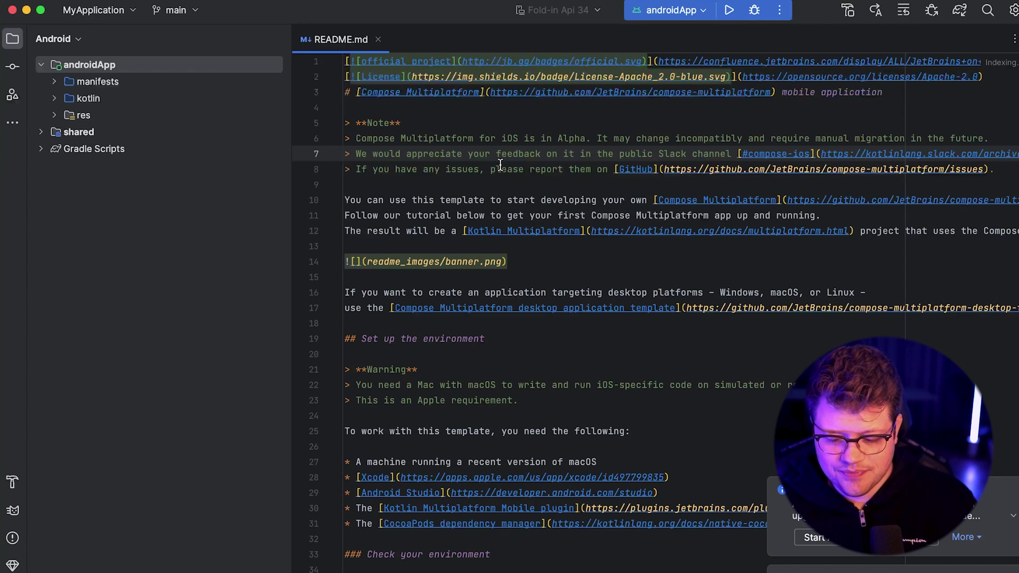
pyautogui.moveTo(160, 80)
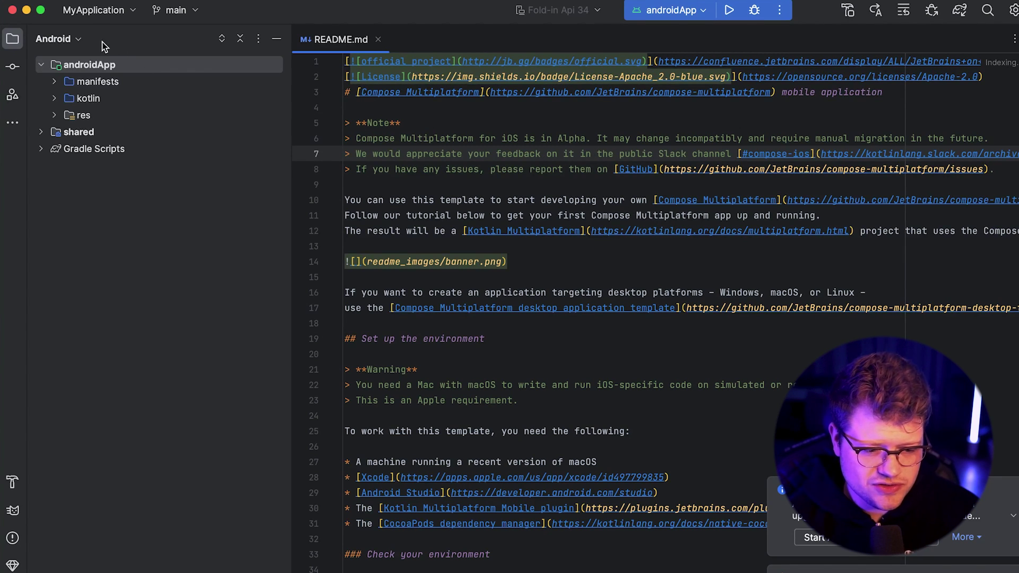
# Step: Switch the tree to Project view and expand androidApp > src
pyautogui.click(54, 40)
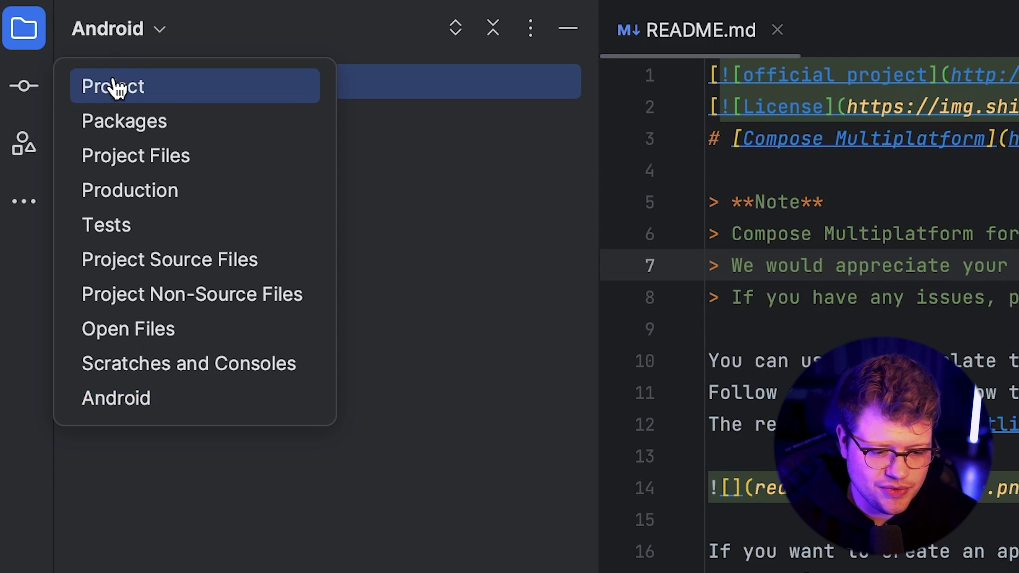
pyautogui.click(146, 82)
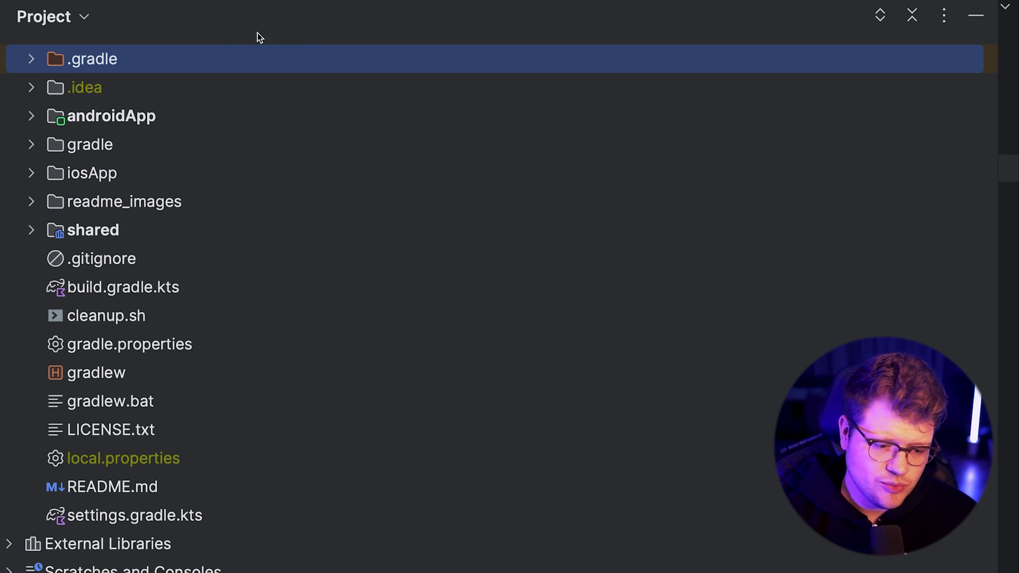
pyautogui.click(225, 121)
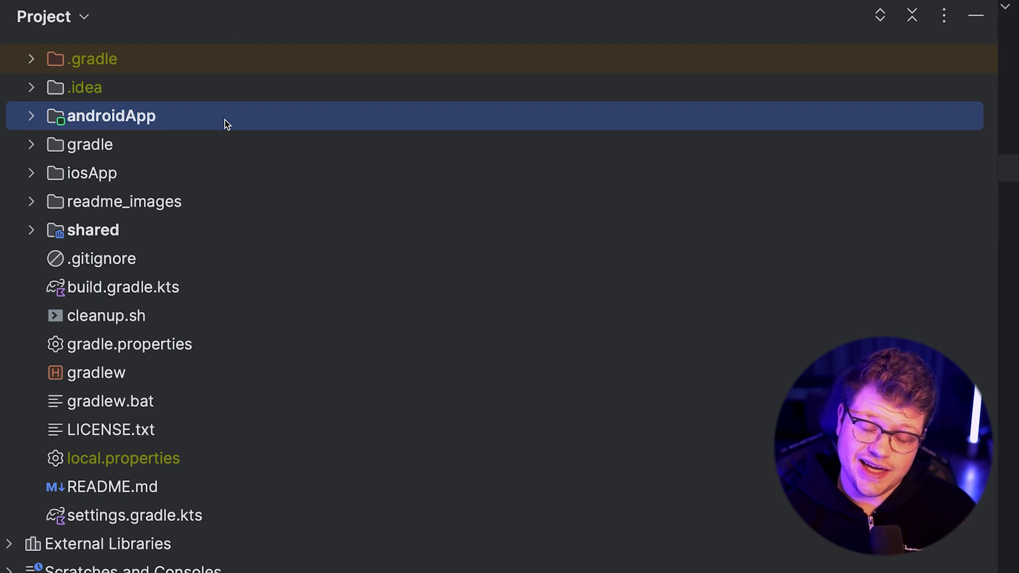
pyautogui.click(32, 116)
pyautogui.click(53, 173)
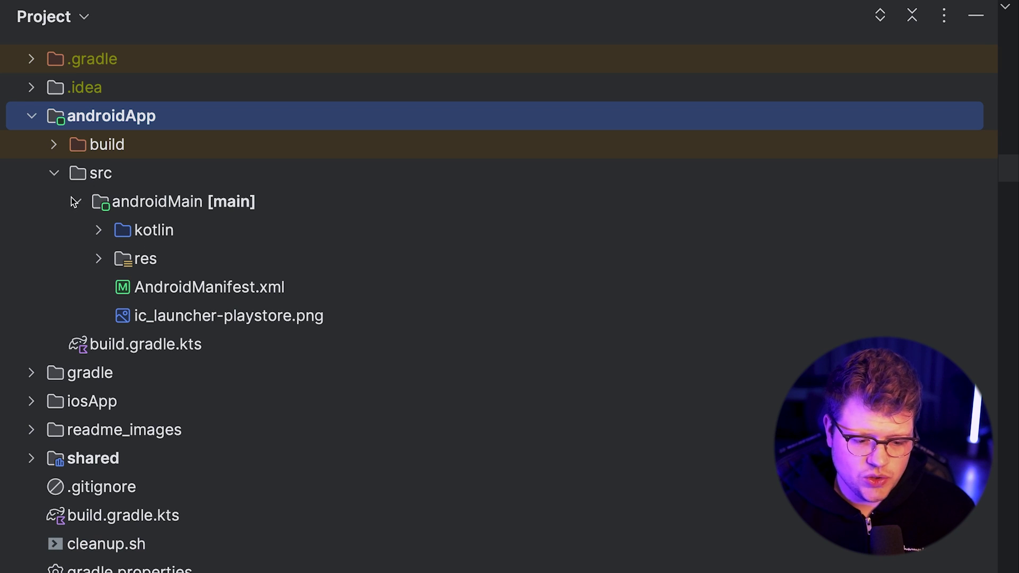
pyautogui.scroll(-3, 79, 200)
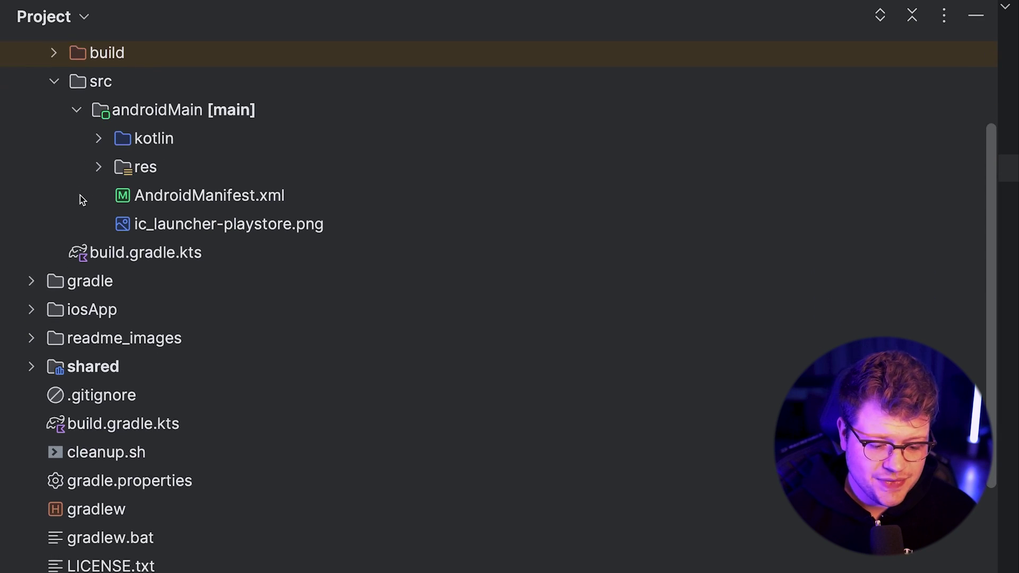
# Step: Expand iosApp, its Xcode project and Configuration, then collapse Configuration and the inner iosApp folder
pyautogui.click(32, 296)
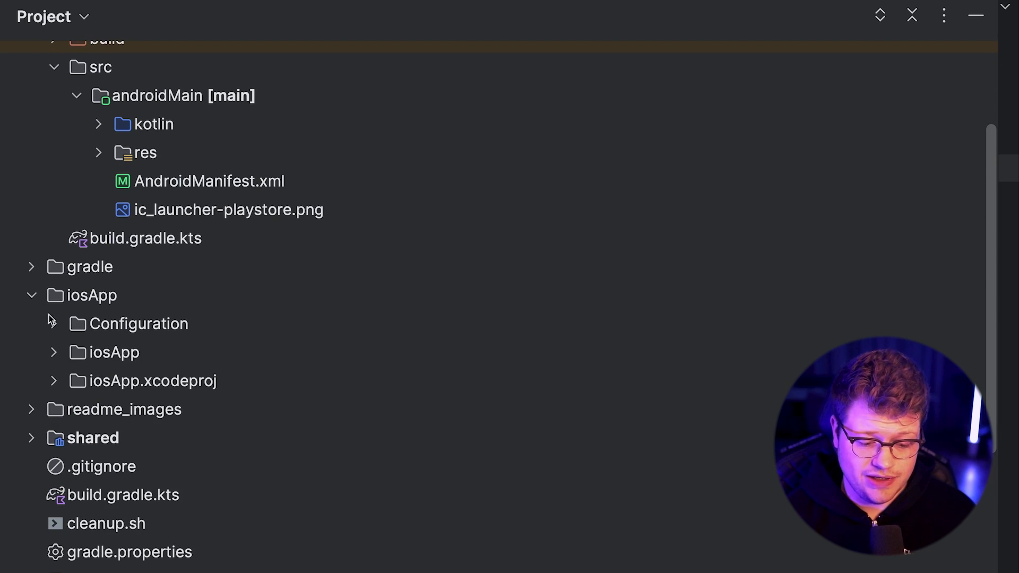
pyautogui.click(54, 382)
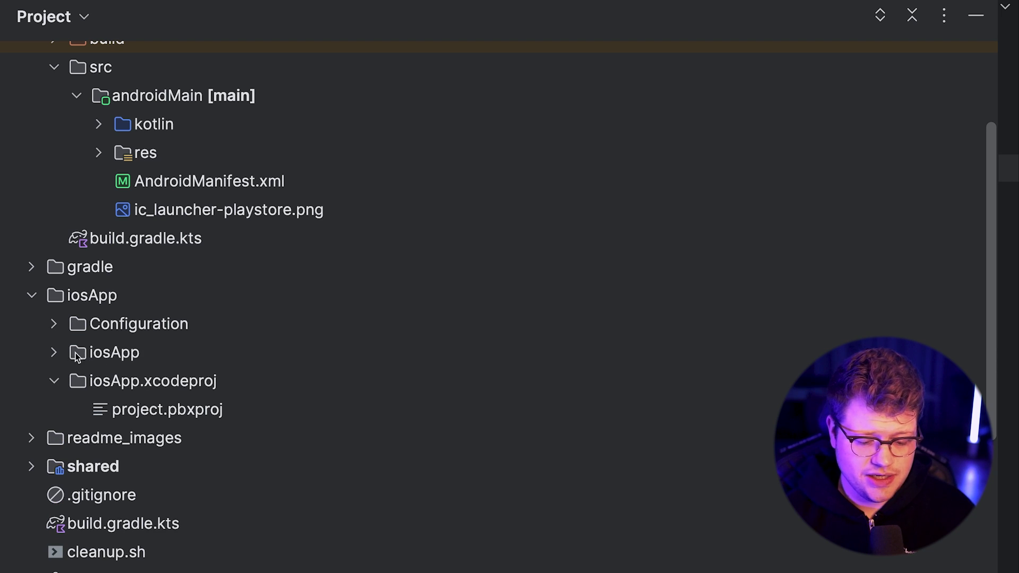
pyautogui.click(54, 352)
pyautogui.click(54, 325)
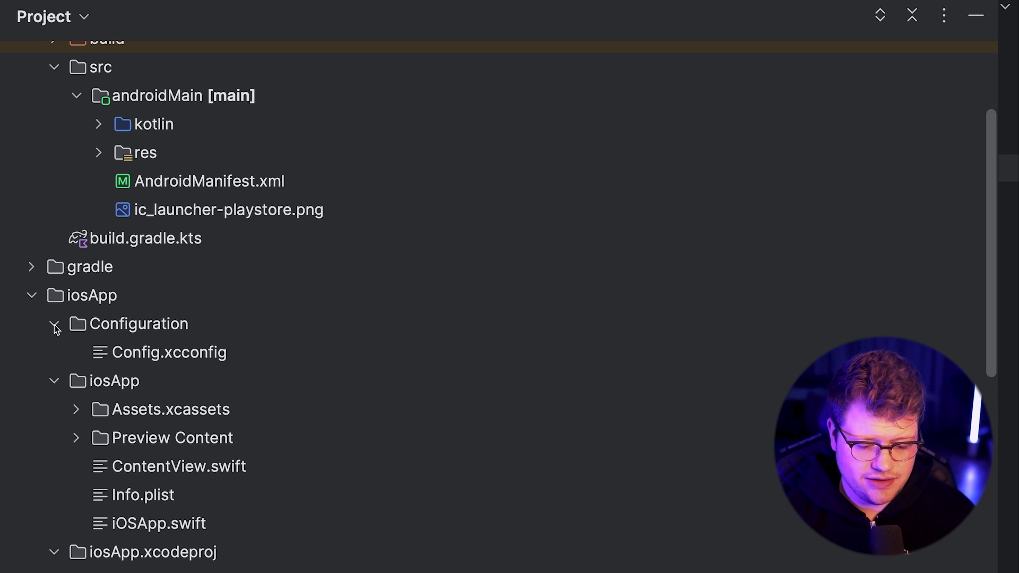
pyautogui.click(54, 327)
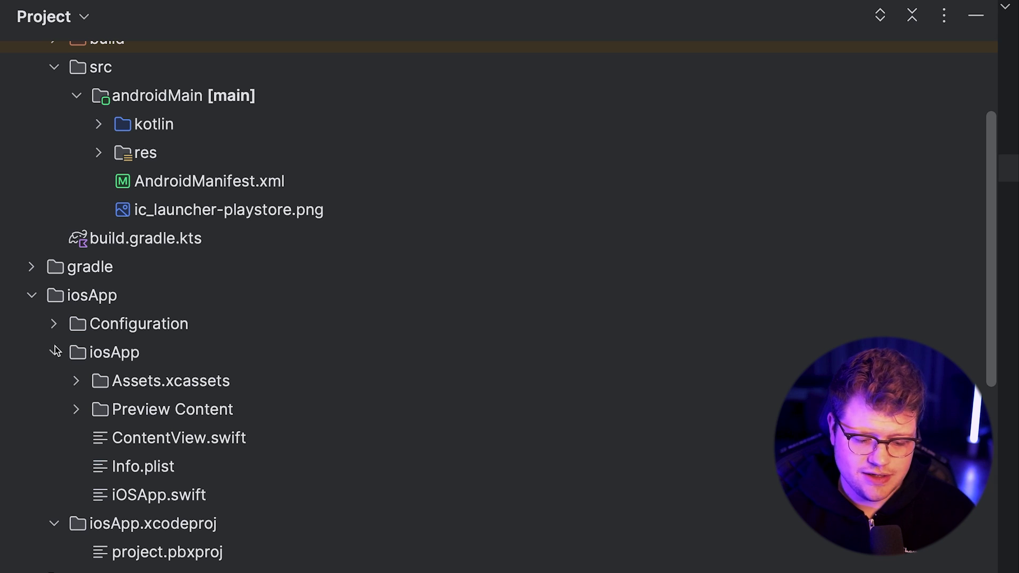
pyautogui.click(54, 352)
pyautogui.scroll(-2, 195, 365)
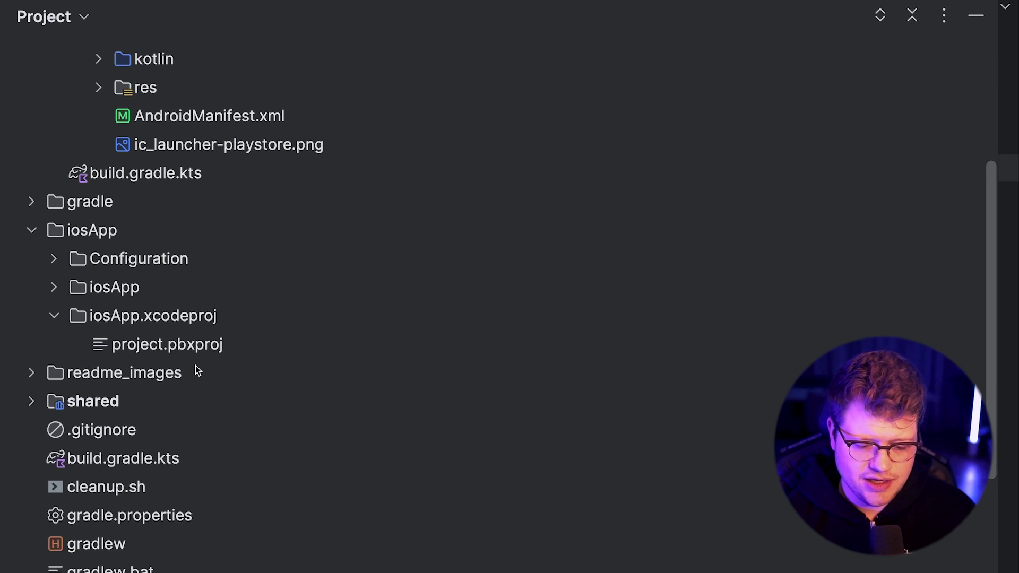
pyautogui.scroll(-2, 194, 366)
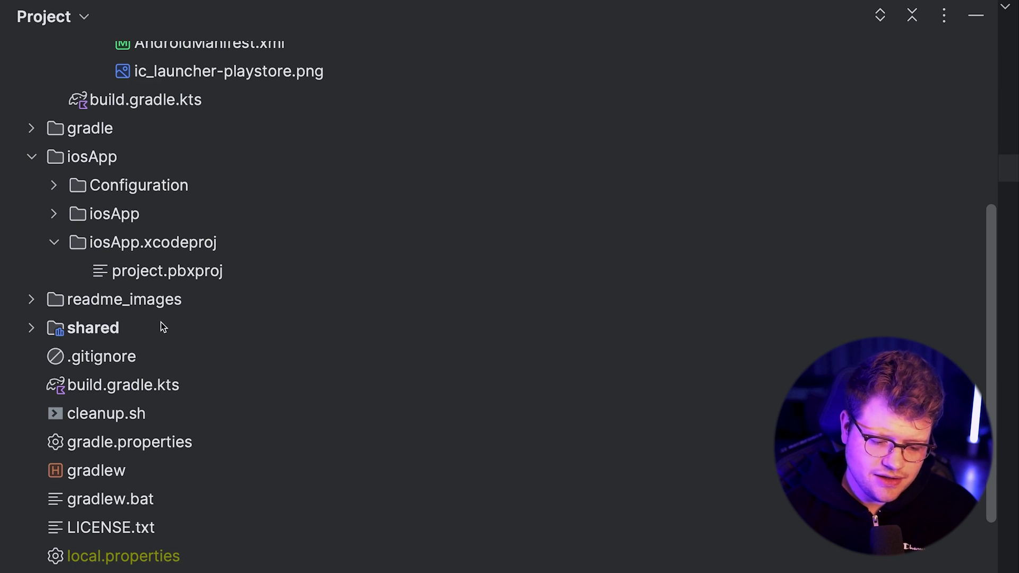
# Step: Expand shared > src and the commonMain source set to reveal App.kt
pyautogui.click(33, 328)
pyautogui.click(54, 385)
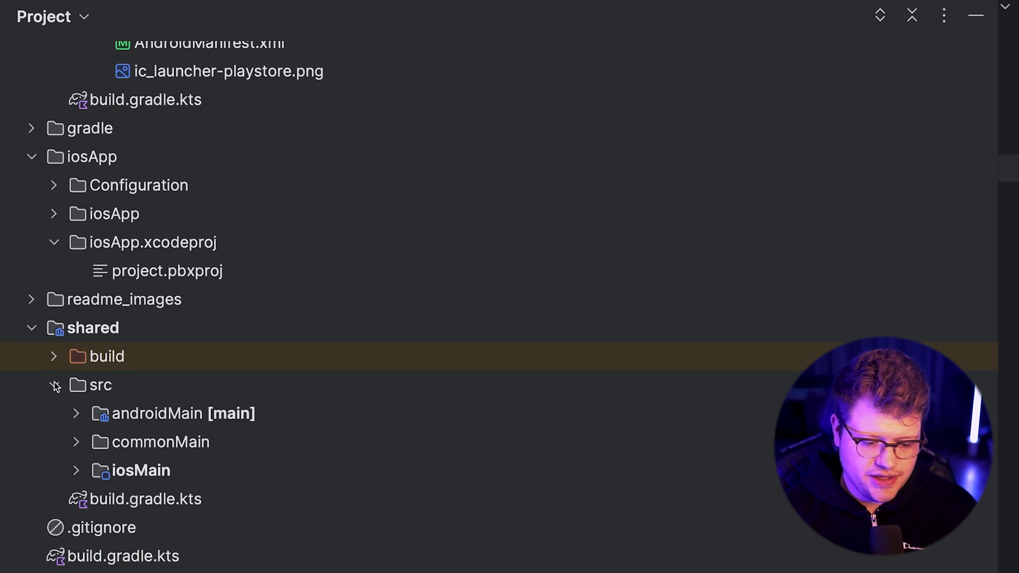
pyautogui.scroll(-3, 169, 405)
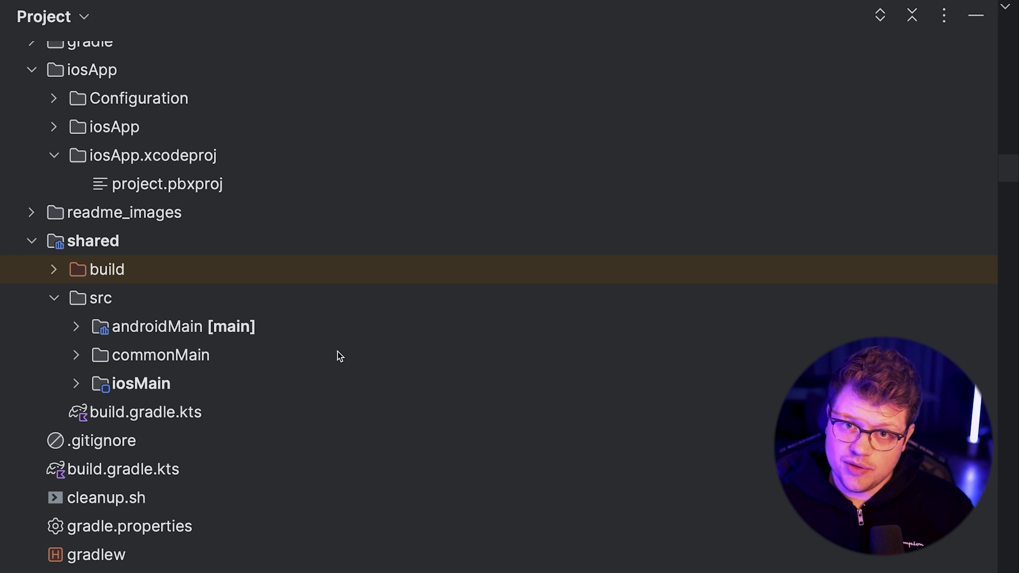
pyautogui.scroll(1, 188, 385)
pyautogui.doubleClick(189, 385)
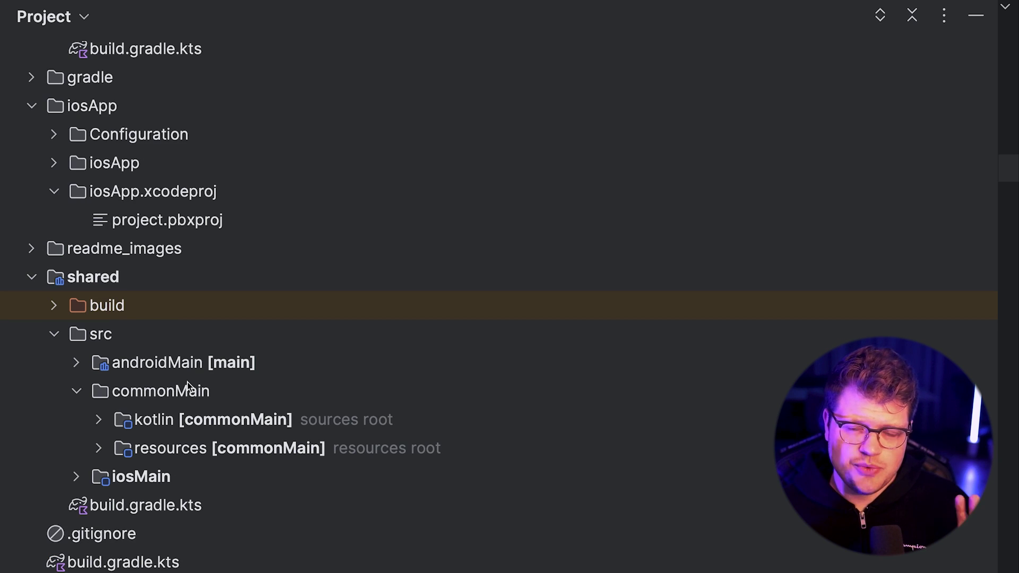
pyautogui.click(100, 421)
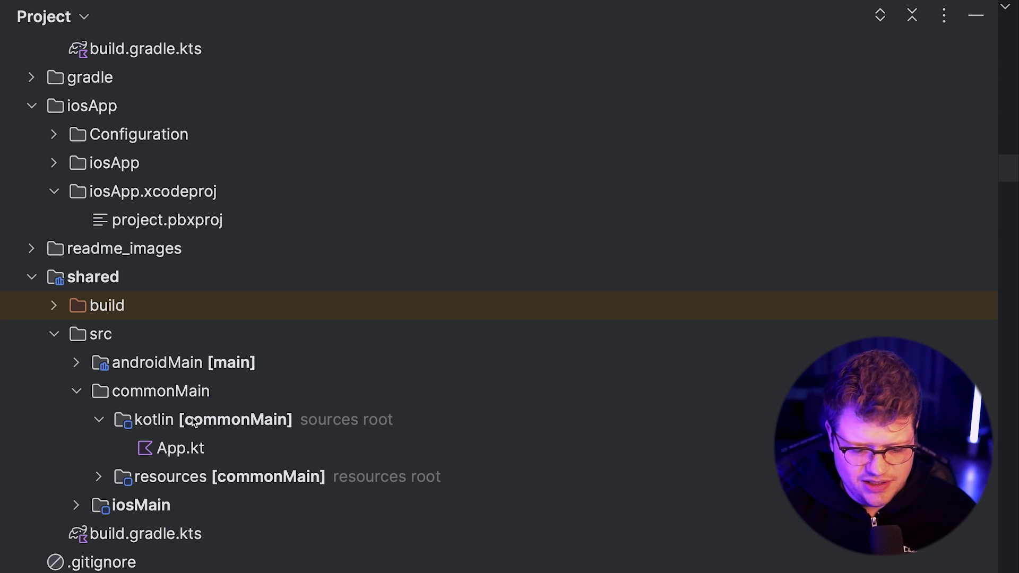
pyautogui.scroll(5, 125, 315)
pyautogui.scroll(2, 125, 316)
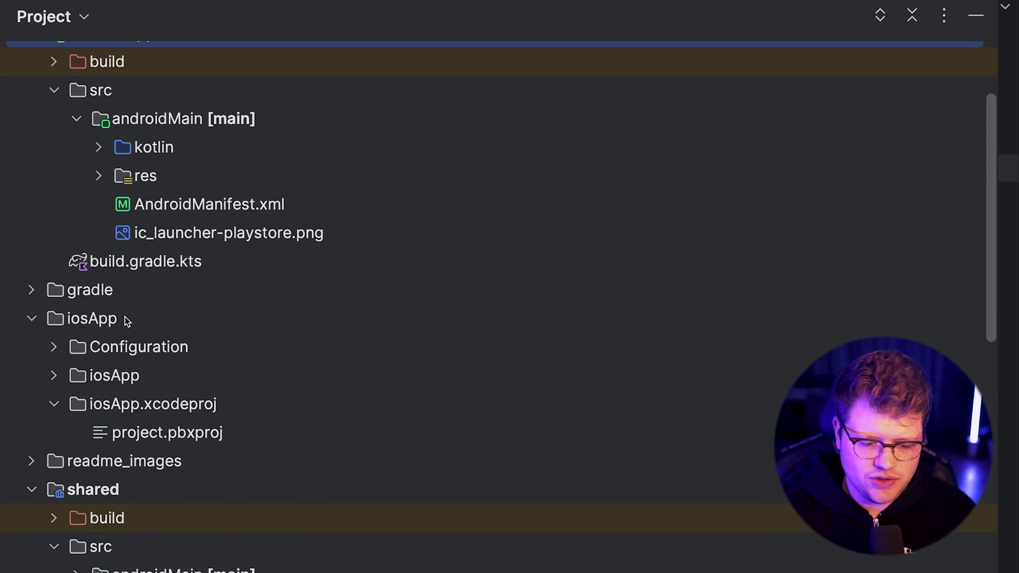
pyautogui.scroll(2, 125, 317)
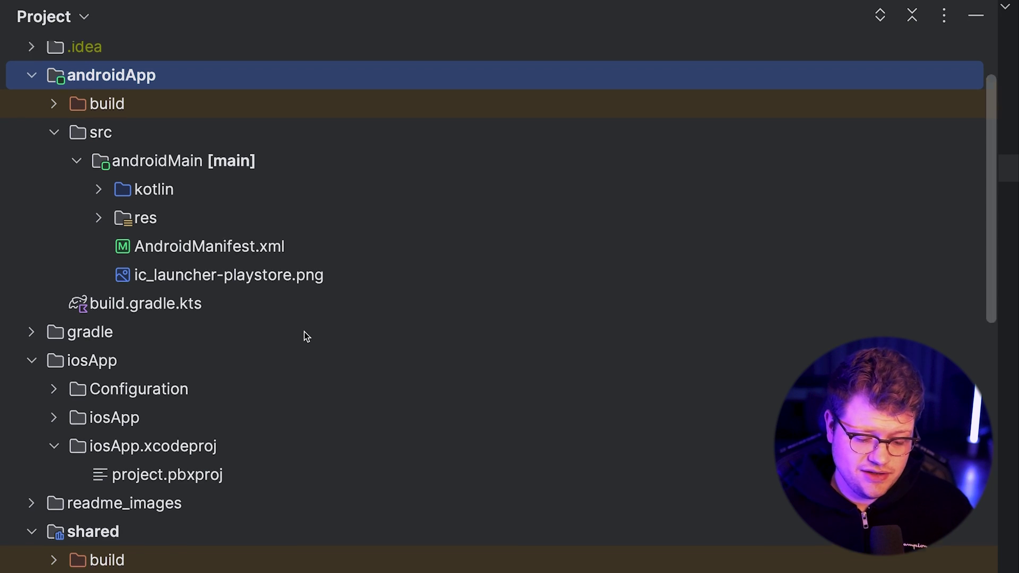
pyautogui.scroll(-3, 305, 332)
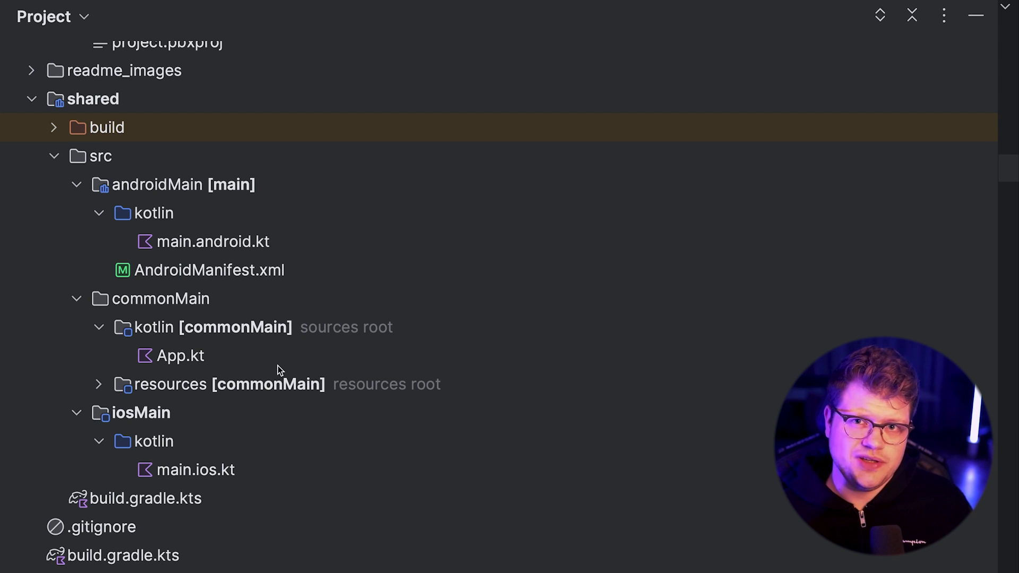
# Step: Open main.android.kt and add two blank lines below getPlatformName
pyautogui.click(211, 252)
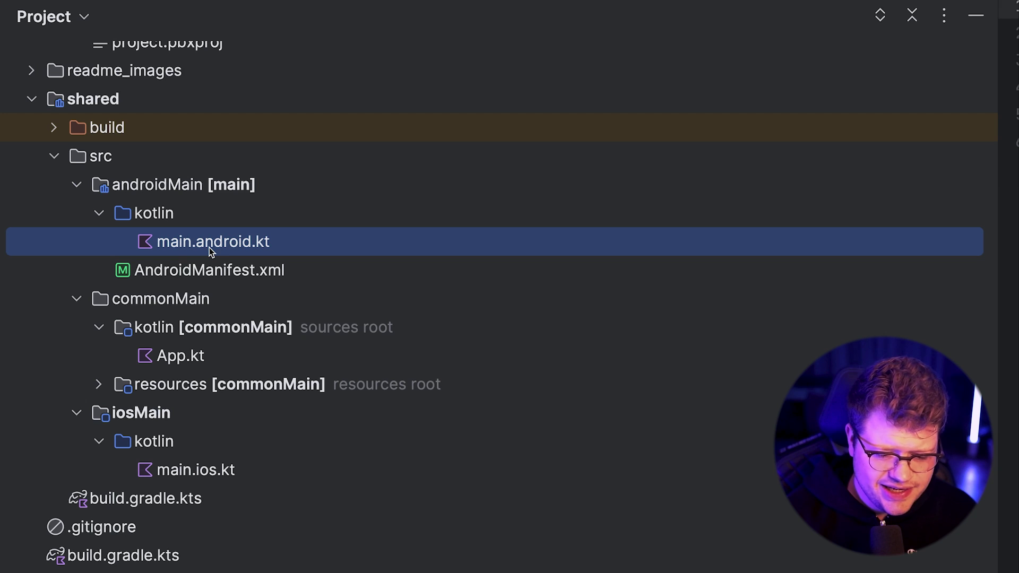
pyautogui.doubleClick(209, 248)
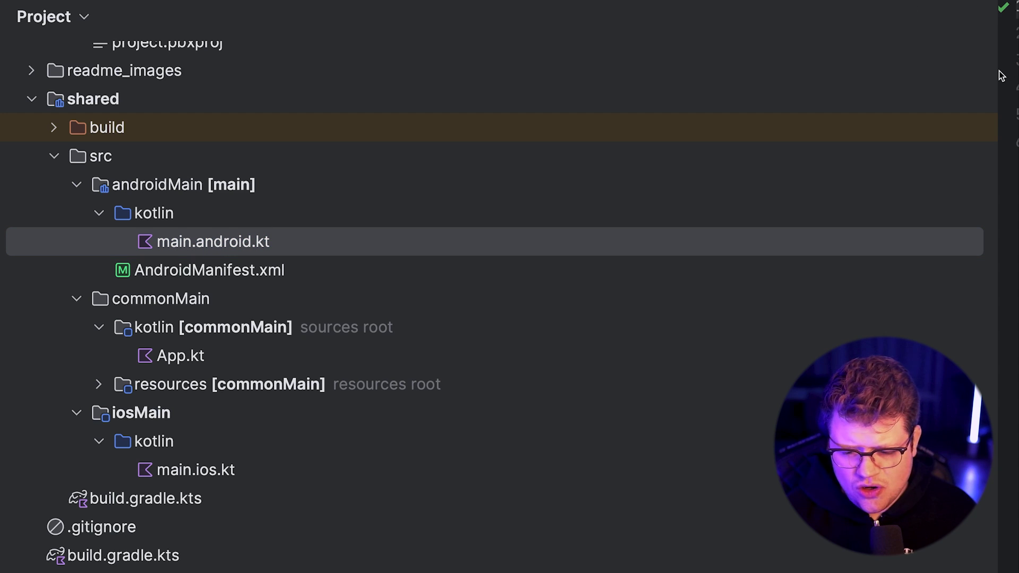
pyautogui.moveTo(996, 71)
pyautogui.mouseDown()
pyautogui.moveTo(194, 143)
pyautogui.moveTo(183, 156)
pyautogui.mouseUp()
pyautogui.click(378, 87)
pyautogui.press('Return')
pyautogui.press('Return')
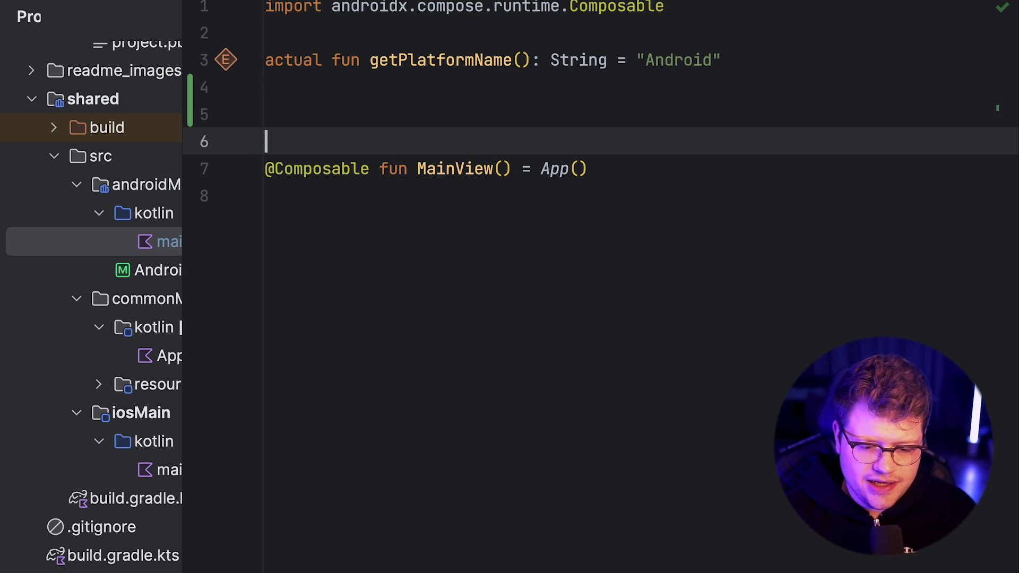
pyautogui.press('Return')
pyautogui.press('Return')
# Step: Follow getPlatformName to its expect declaration in App.kt, then open main.ios.kt
pyautogui.click(397, 63)
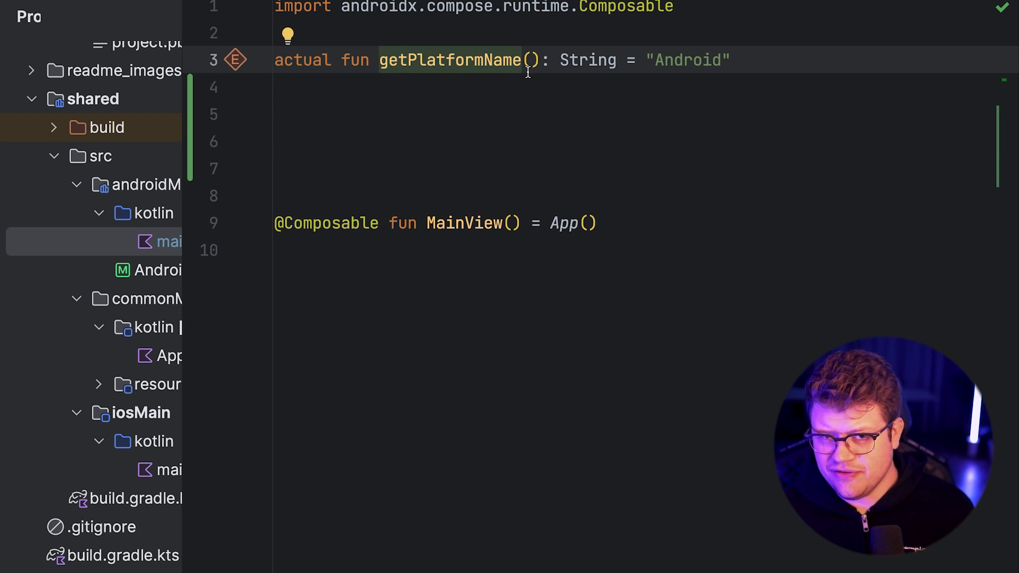
pyautogui.click(237, 60)
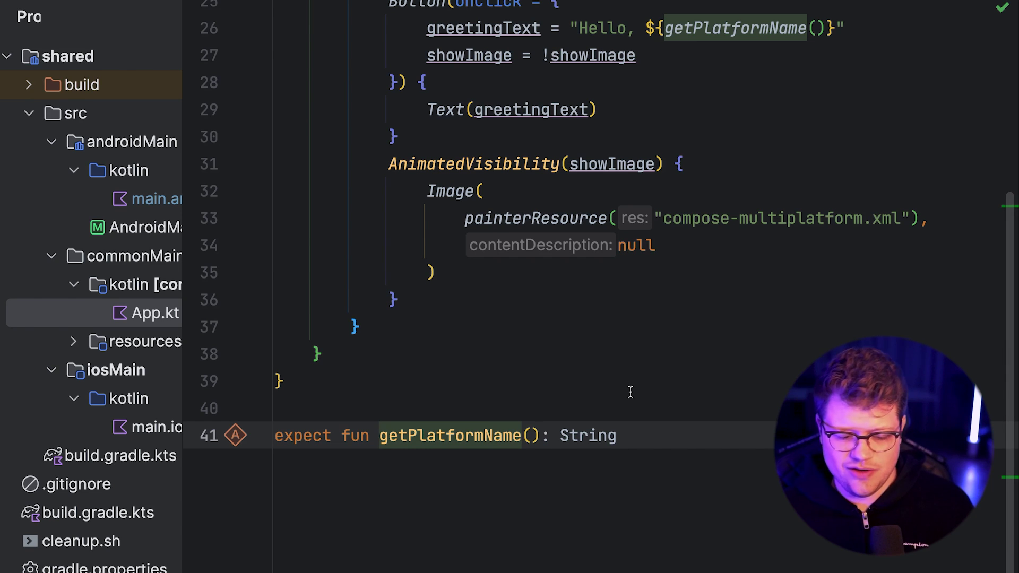
pyautogui.moveTo(151, 199)
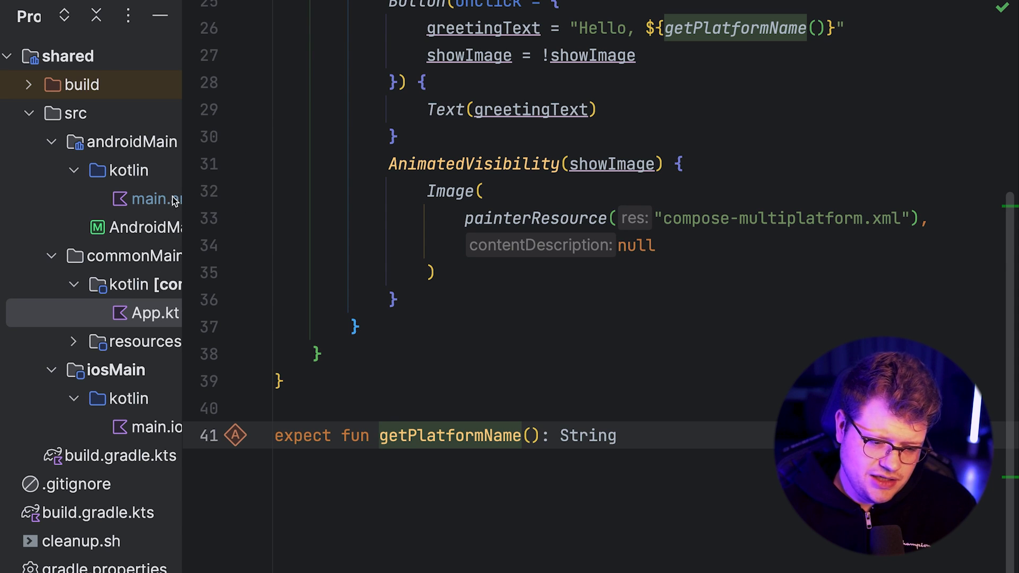
pyautogui.moveTo(182, 196); pyautogui.dragTo(337, 200)
pyautogui.doubleClick(191, 200)
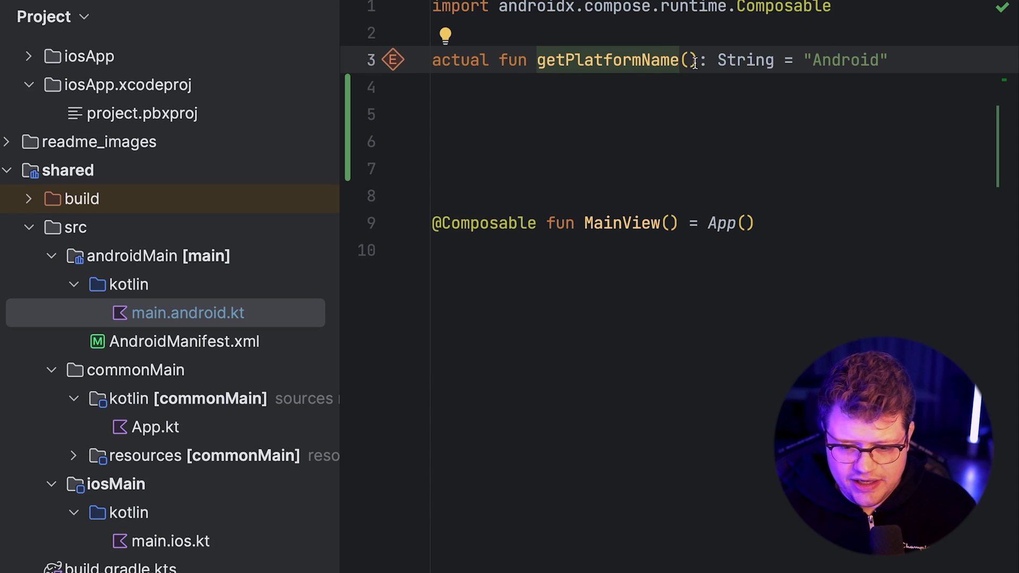
pyautogui.click(838, 61)
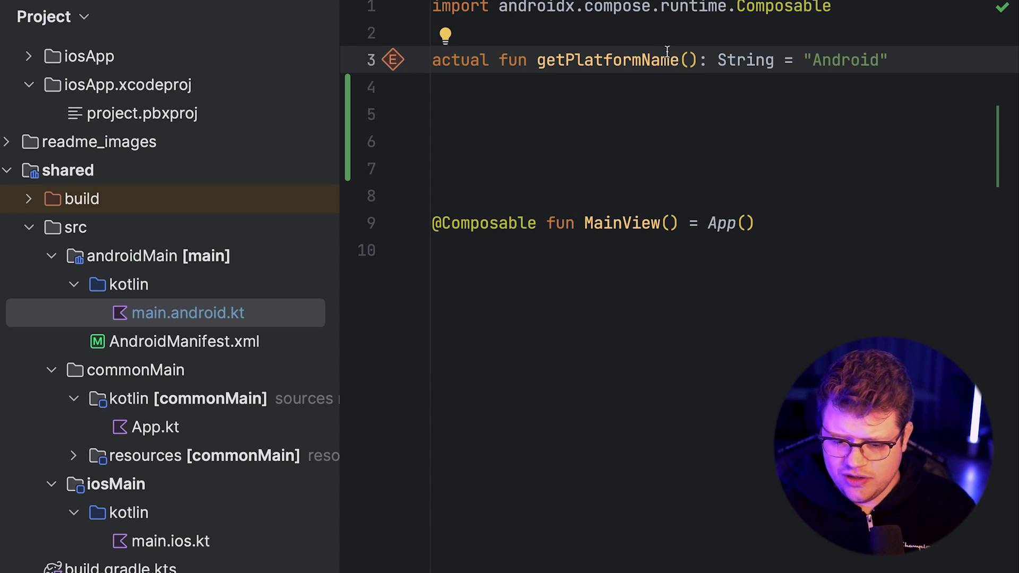
pyautogui.moveTo(252, 334)
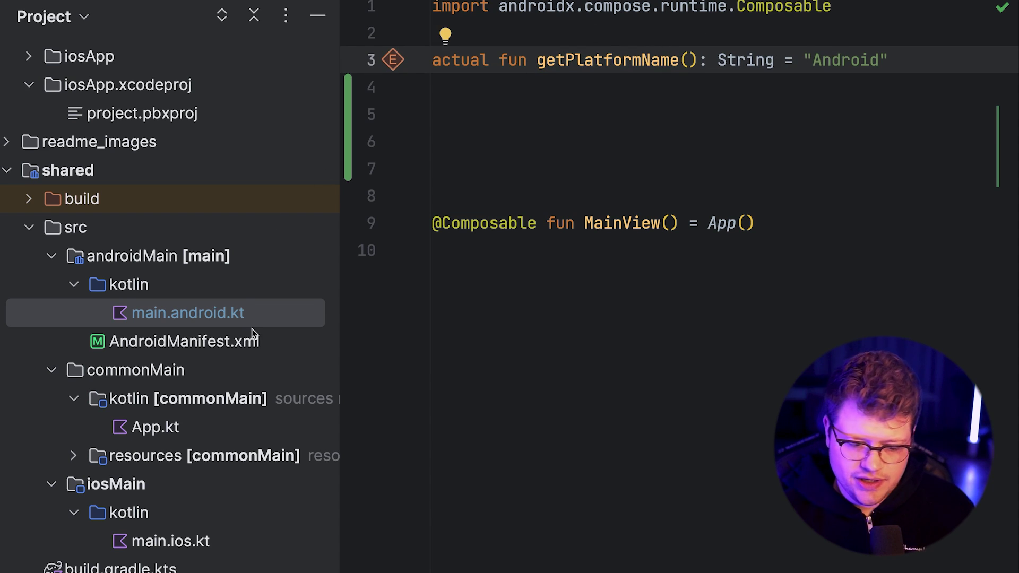
pyautogui.doubleClick(190, 544)
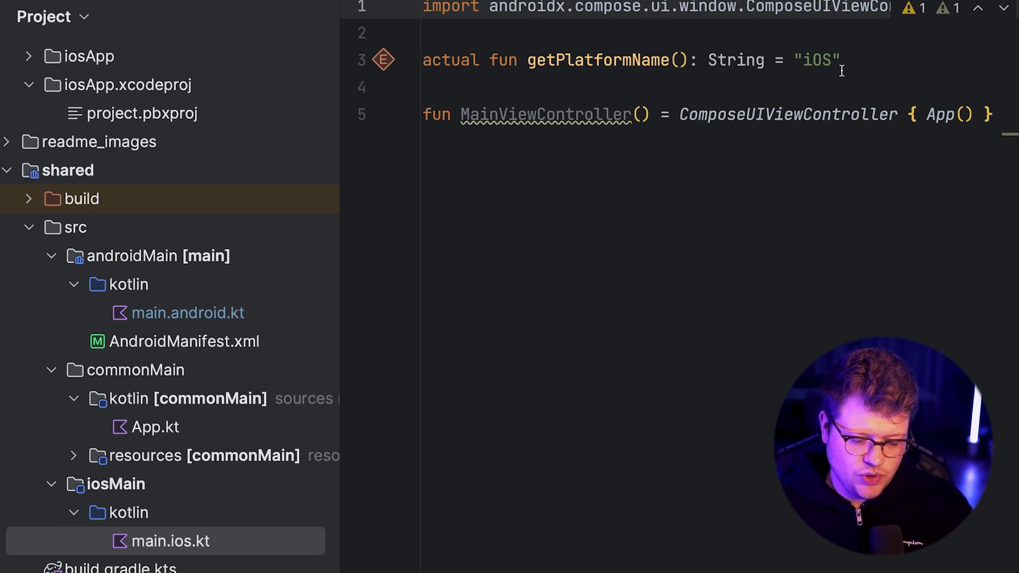
pyautogui.hotkey('ctrl', '-')
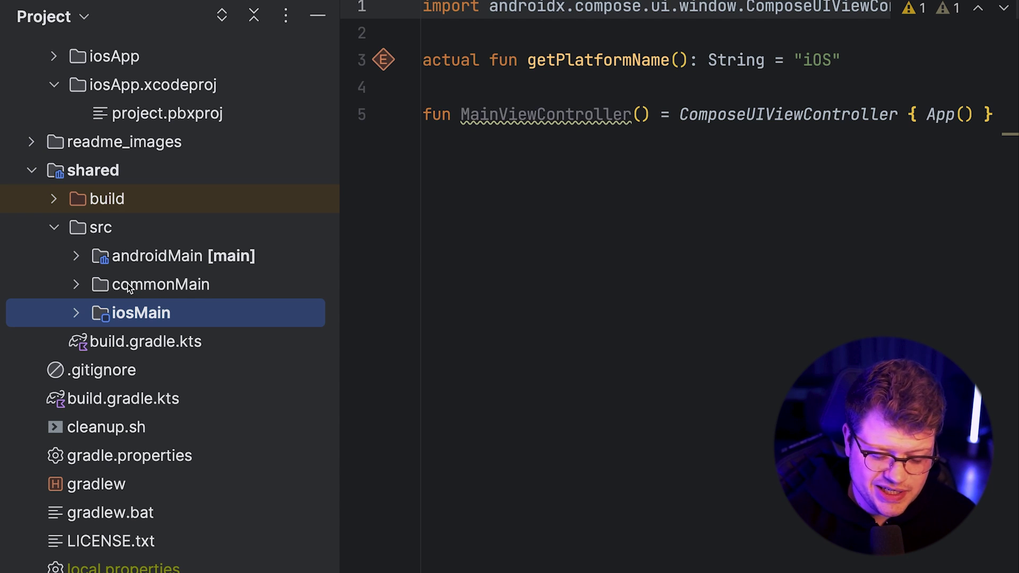
pyautogui.click(77, 286)
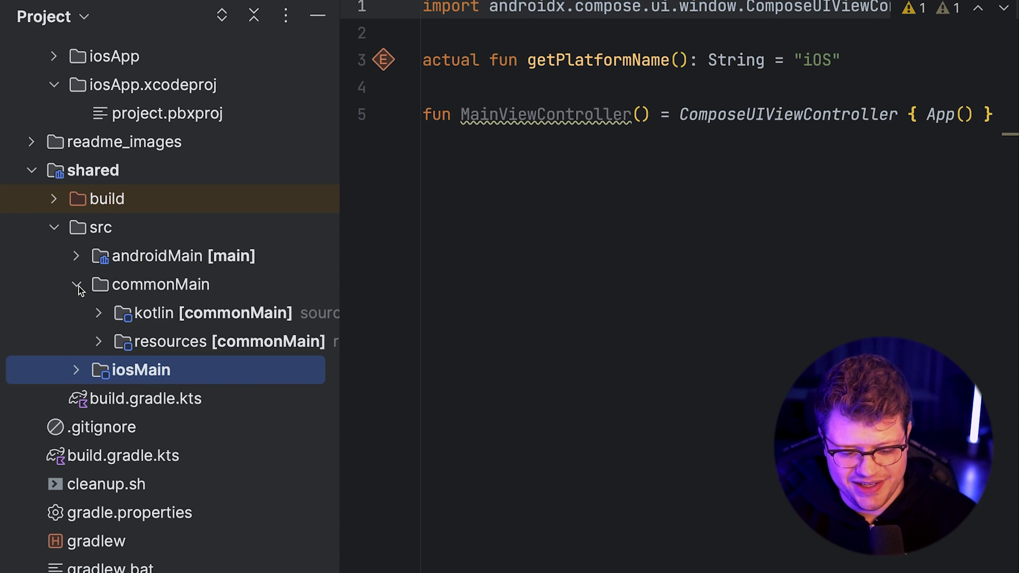
pyautogui.click(100, 316)
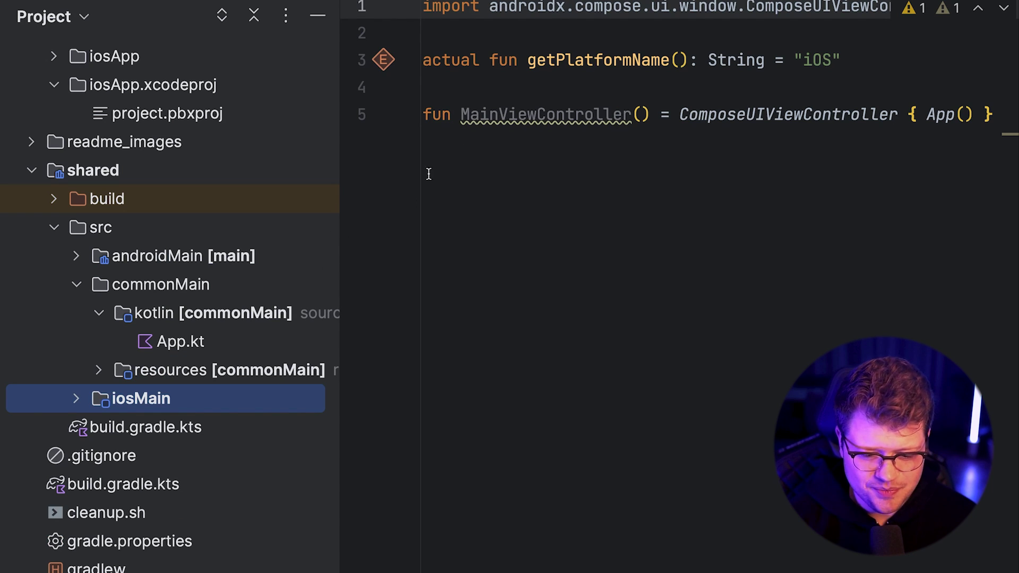
pyautogui.moveTo(342, 167); pyautogui.dragTo(658, 177)
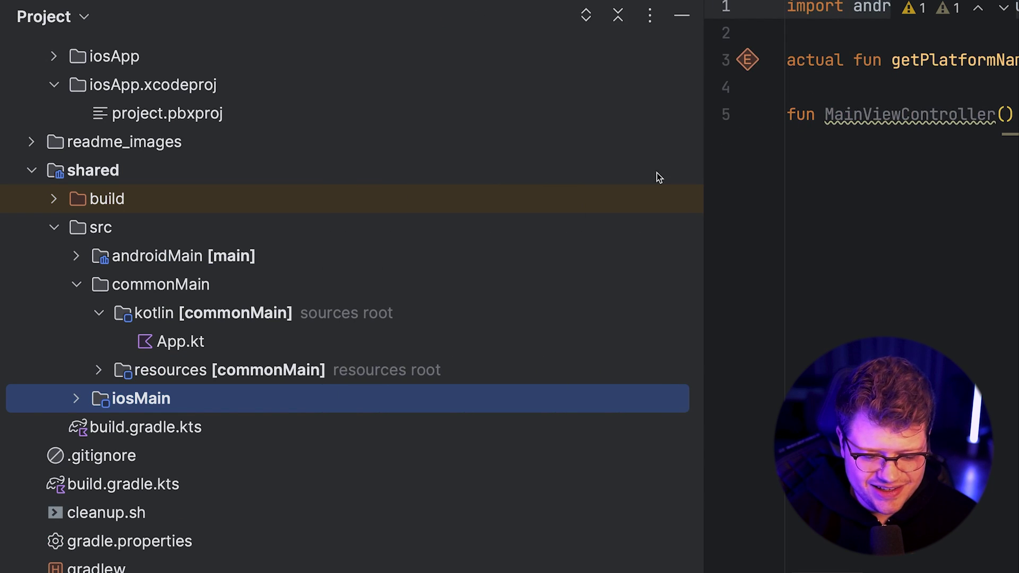
pyautogui.doubleClick(247, 329)
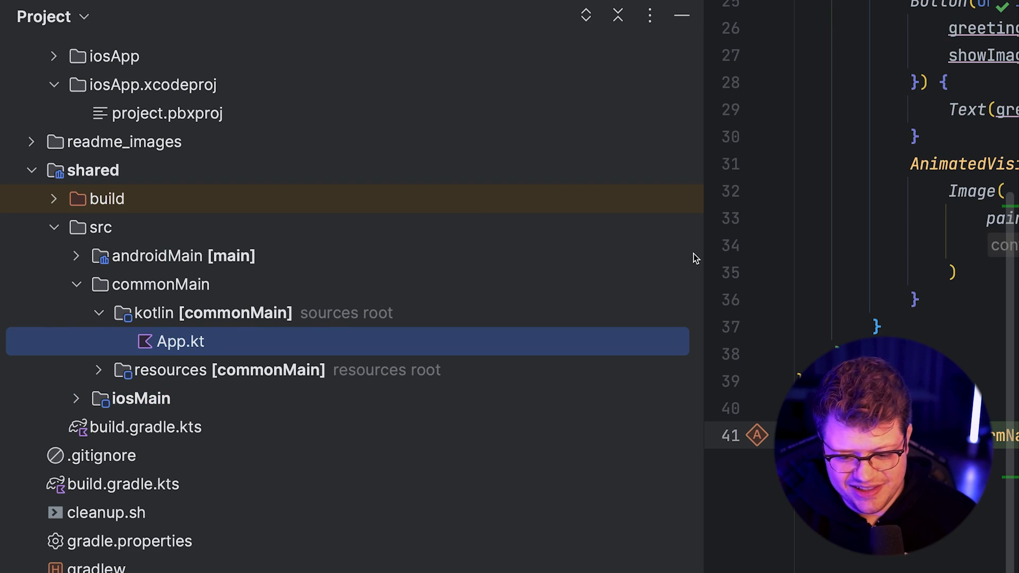
pyautogui.moveTo(704, 252); pyautogui.dragTo(83, 318)
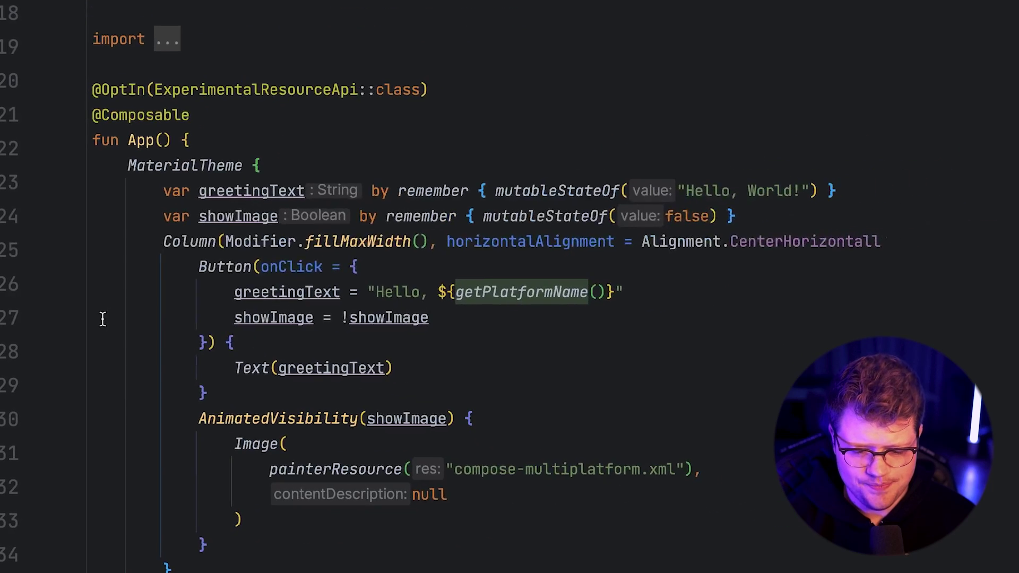
pyautogui.scroll(-2, 483, 216)
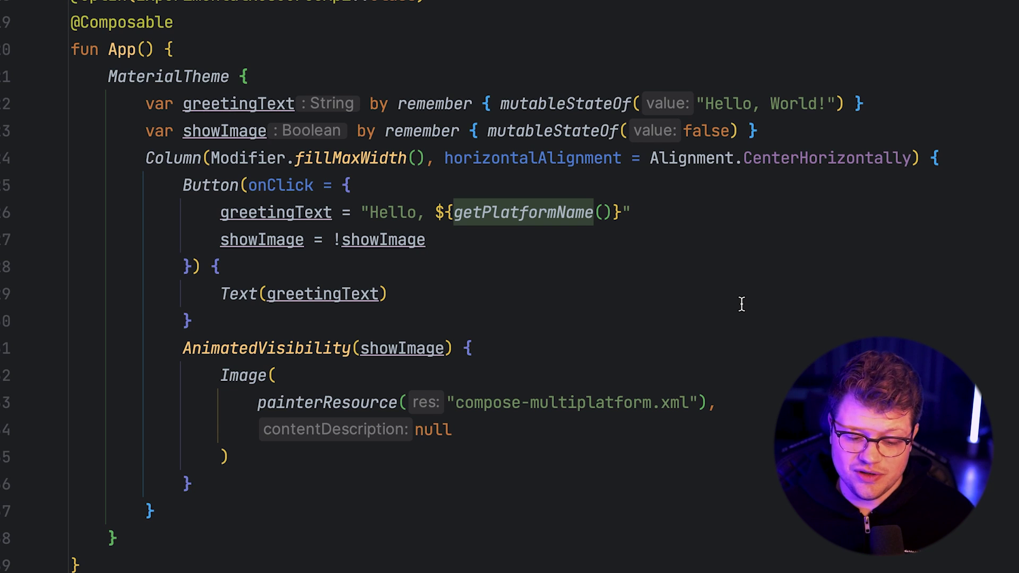
pyautogui.click(182, 76)
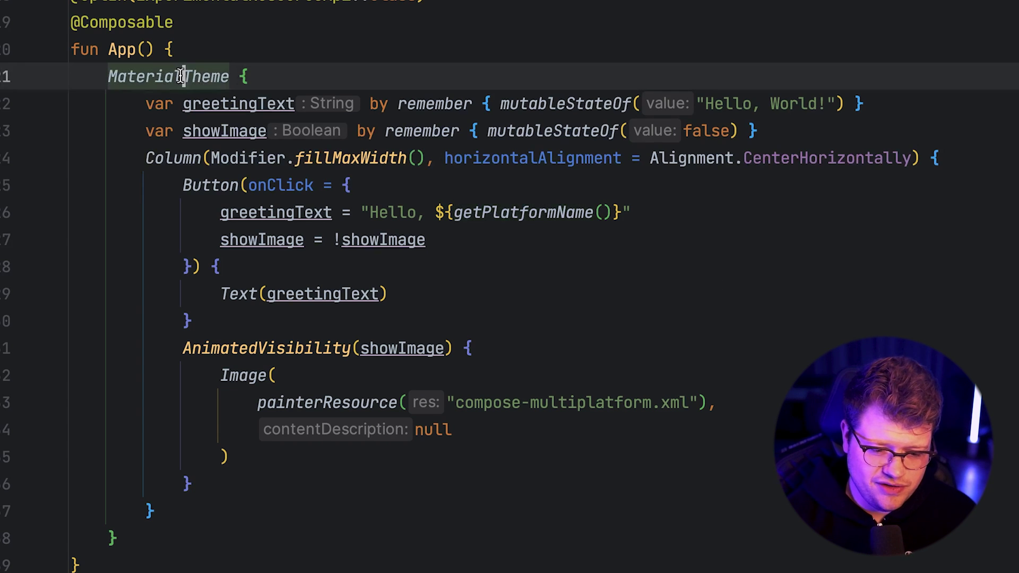
pyautogui.click(173, 50)
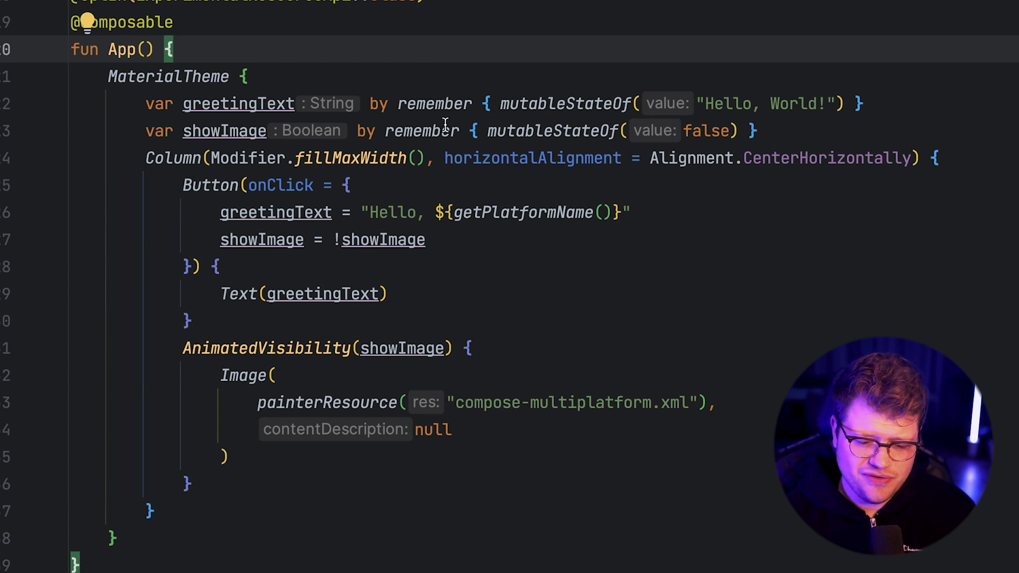
pyautogui.click(183, 158)
pyautogui.click(146, 158)
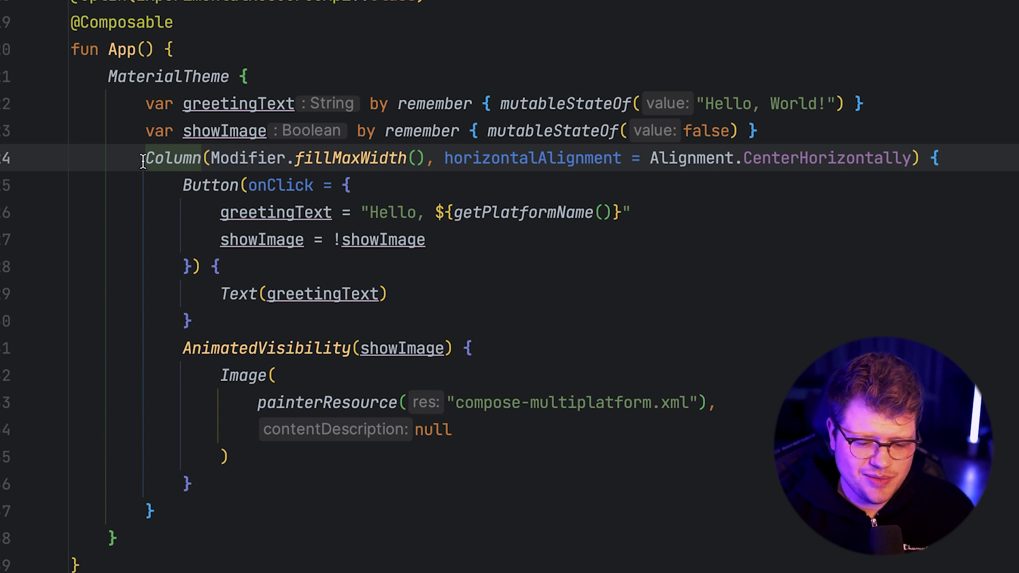
pyautogui.click(250, 158)
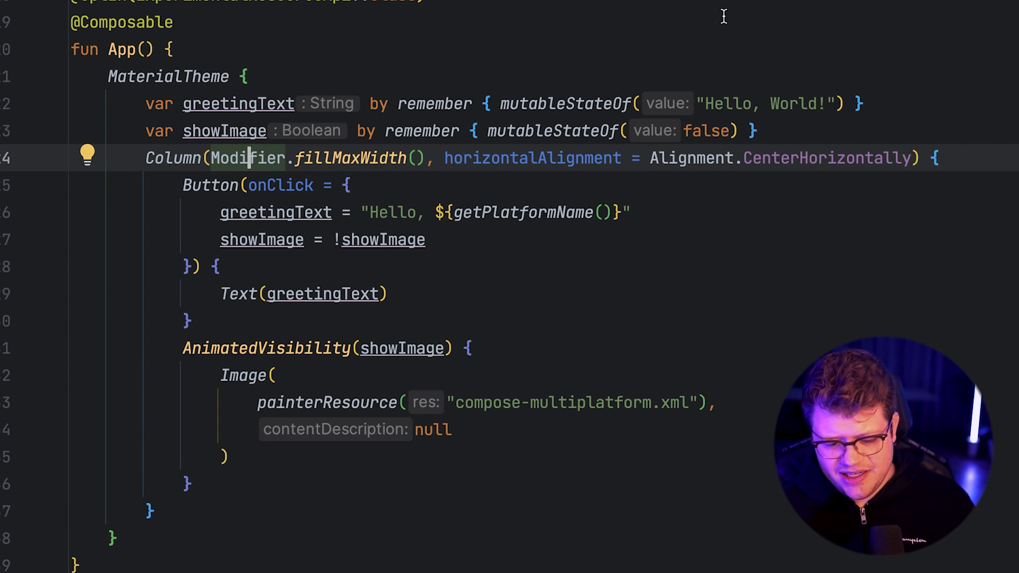
pyautogui.scroll(1, 565, 56)
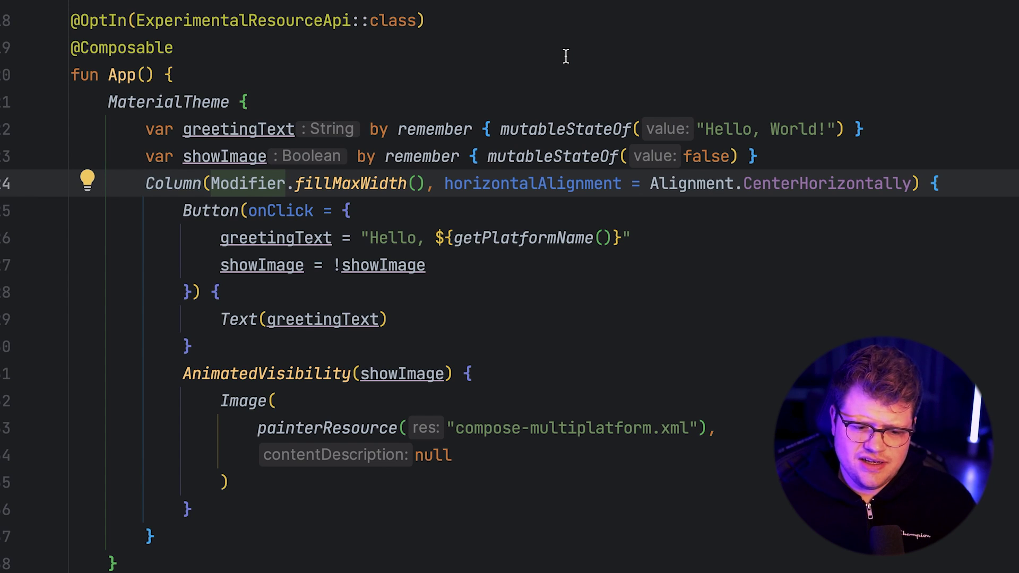
# Step: Find usages of the App composable and open its Android usage in main.android.kt
pyautogui.click(215, 54)
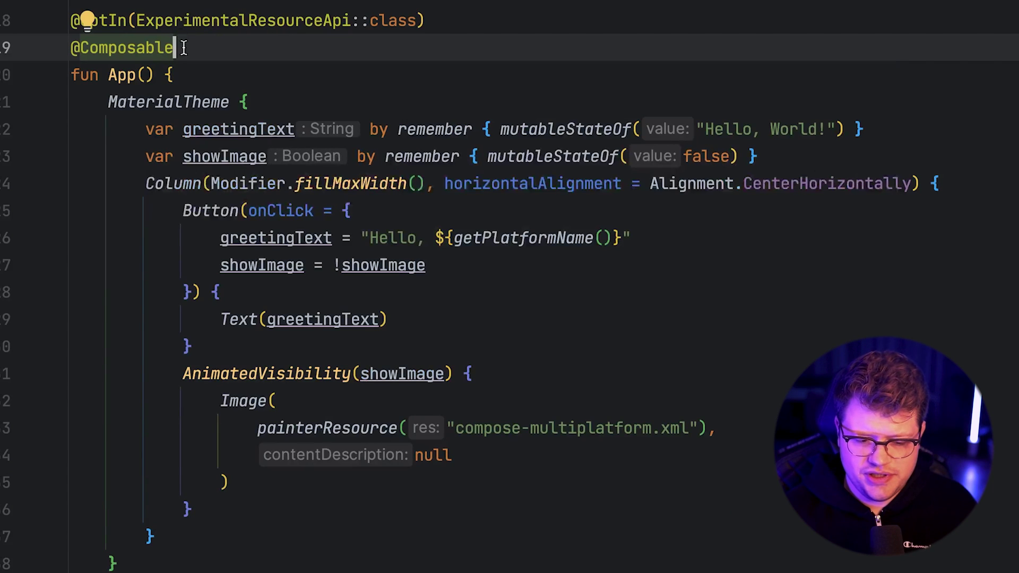
pyautogui.press('Down')
pyautogui.click(117, 75)
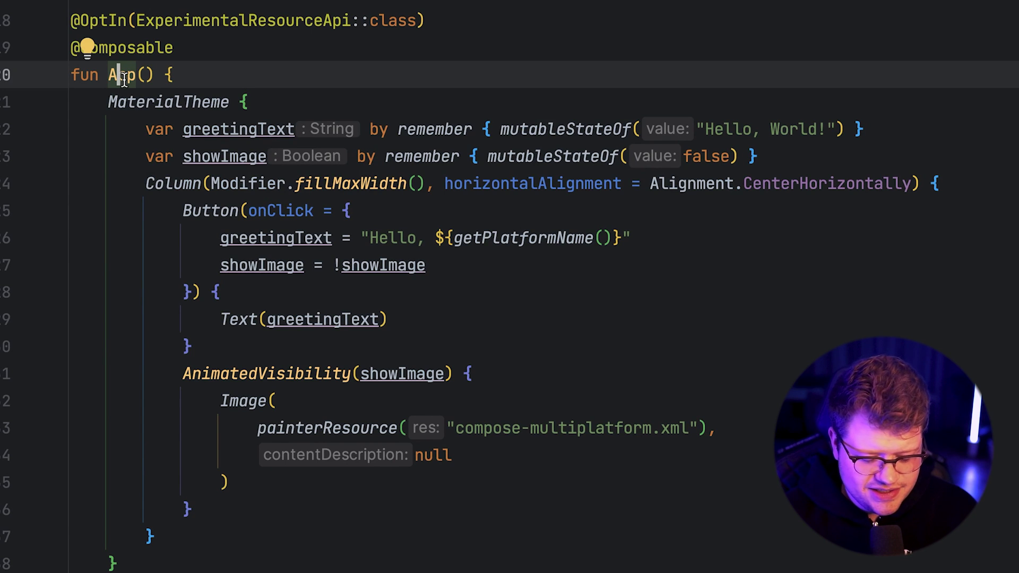
pyautogui.keyDown('super'); pyautogui.click(119, 76); pyautogui.keyUp('super')
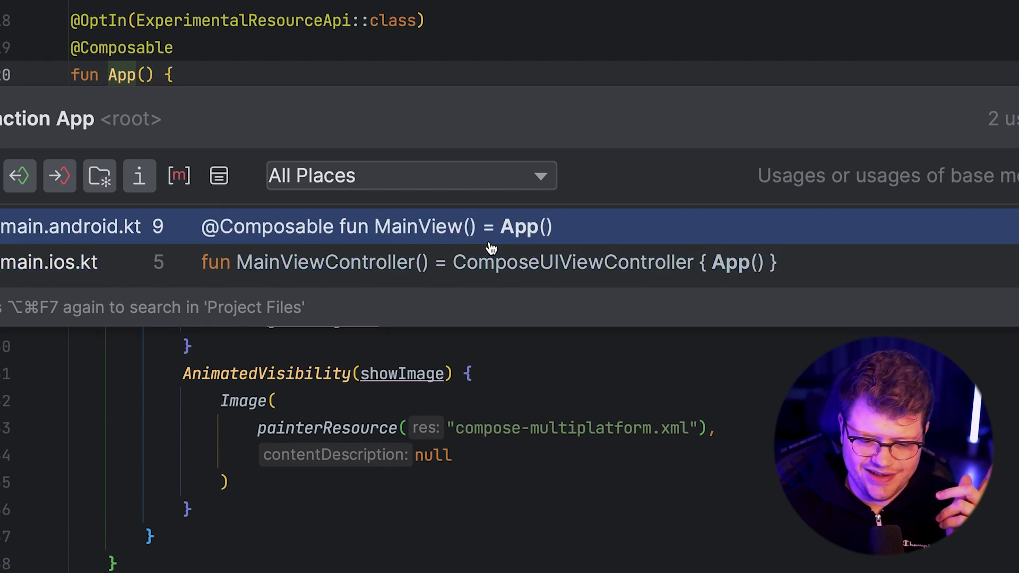
pyautogui.click(500, 241)
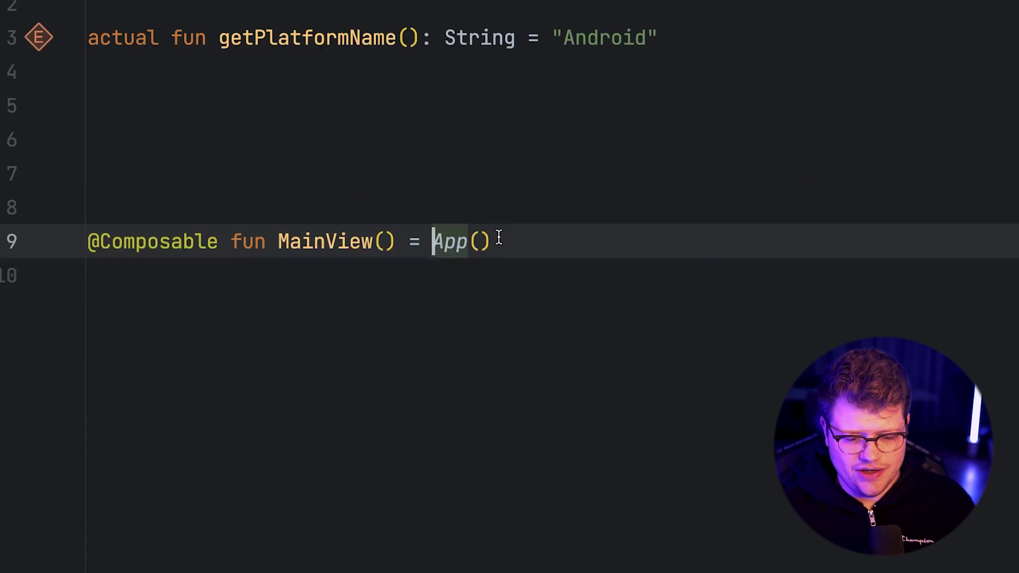
# Step: Return to the App declaration and open its iOS usage in main.ios.kt
pyautogui.click(411, 206)
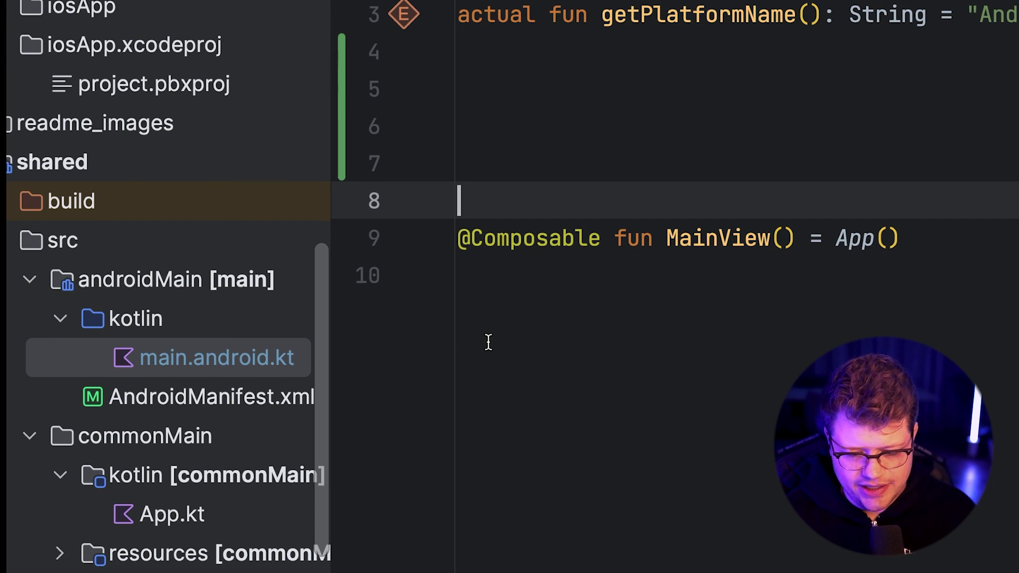
pyautogui.hotkey('ctrl', 'alt', 'Left')
pyautogui.press('super+b')
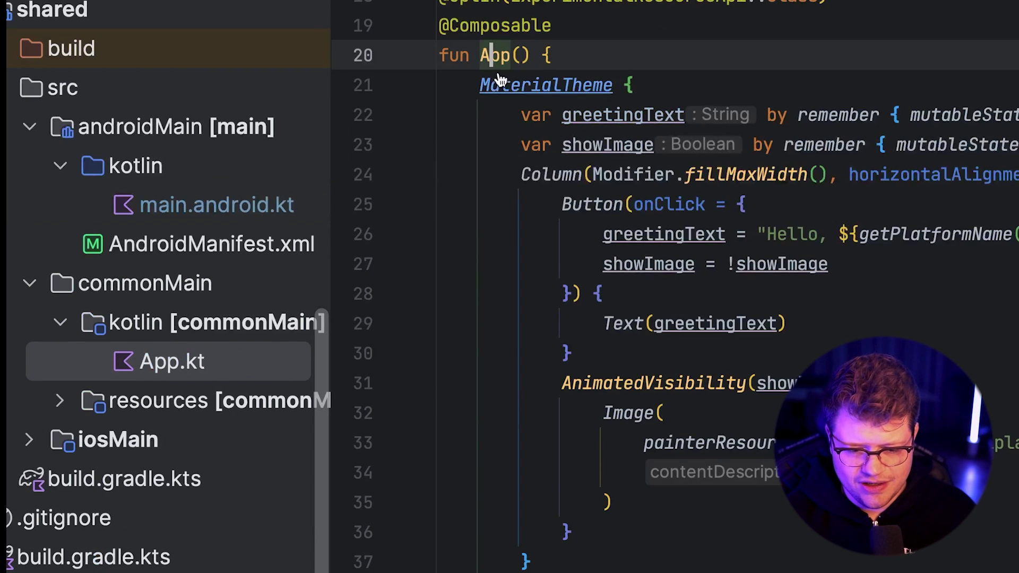
pyautogui.press('alt+super+F7')
pyautogui.press('Return')
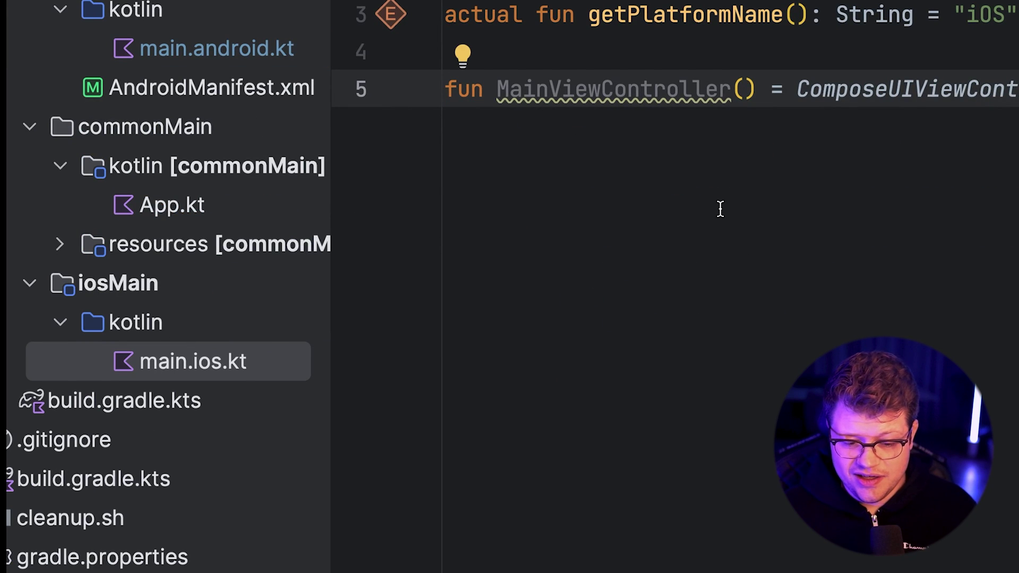
# Step: Find MainViewController in the project and open its call in ContentView.swift's makeUIViewController
pyautogui.doubleClick(654, 89)
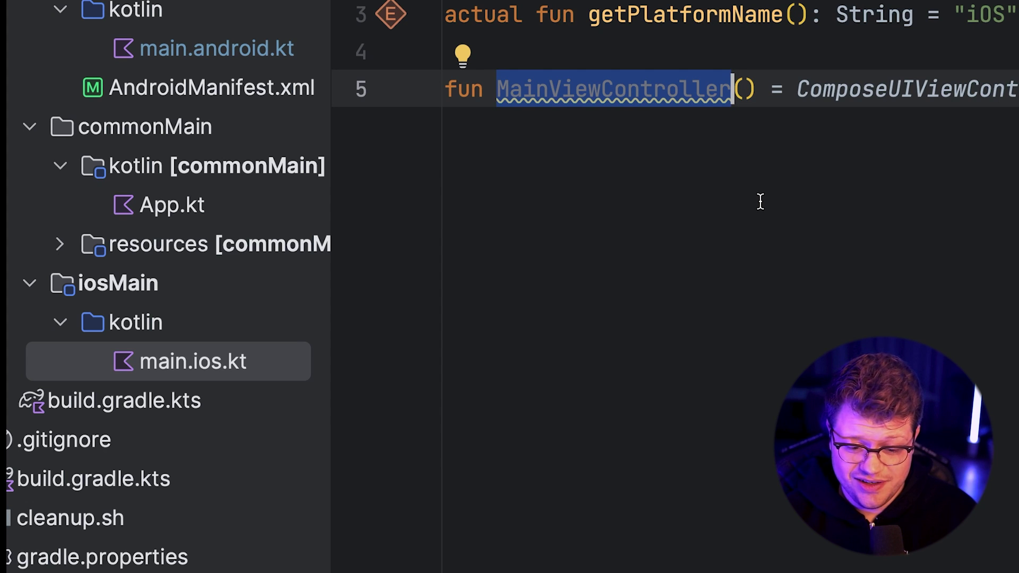
pyautogui.hotkey('ctrl', 'shift', 'f')
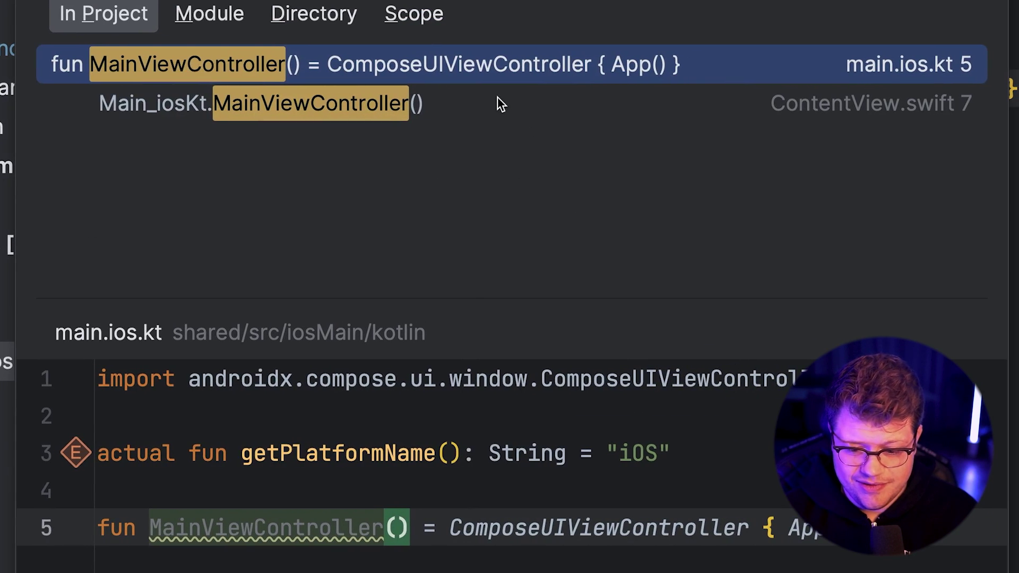
pyautogui.click(776, 107)
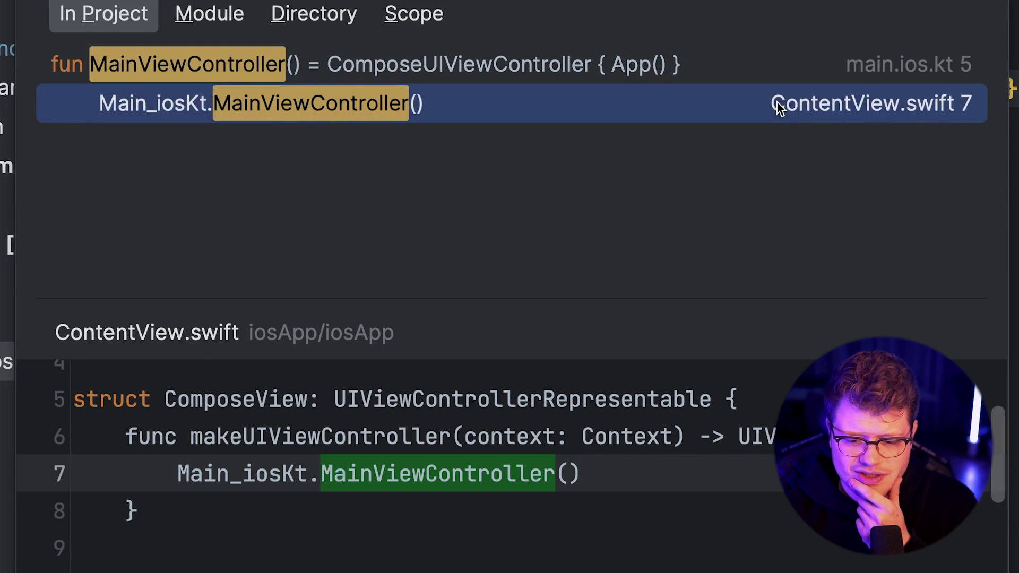
pyautogui.doubleClick(812, 112)
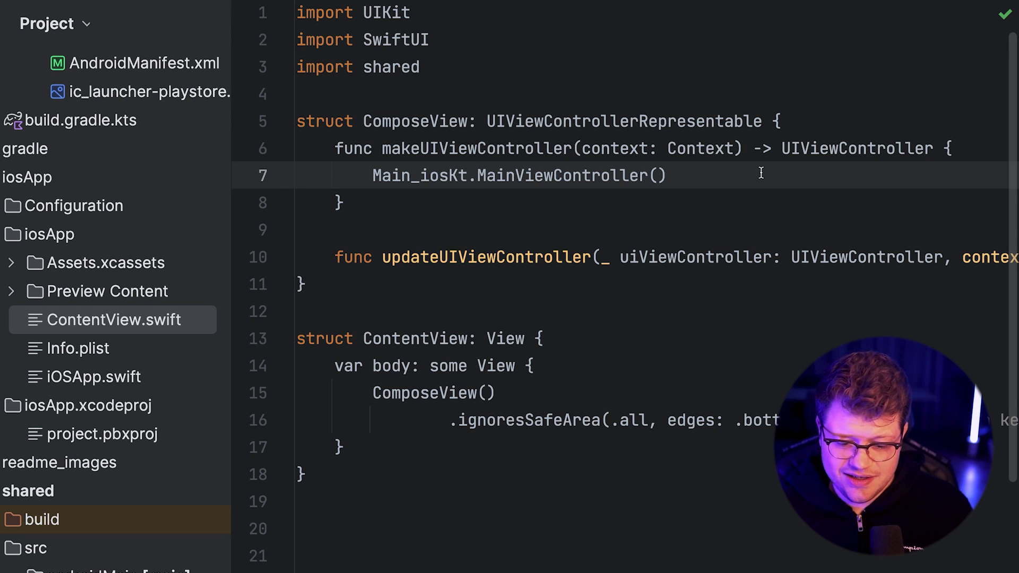
pyautogui.click(524, 149)
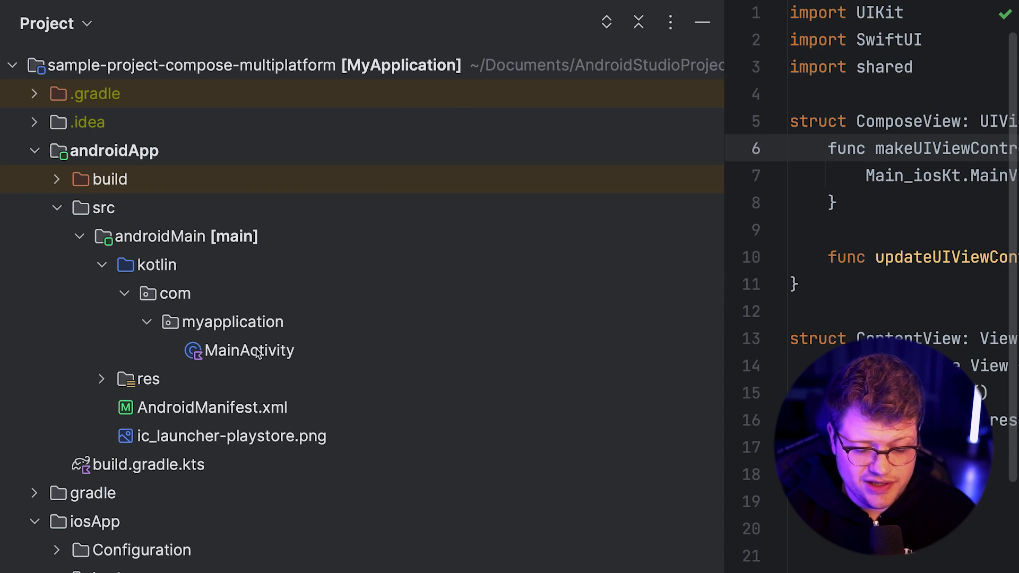
# Step: Trace MainActivity's setContent through MainView to App in App.kt, then navigate back
pyautogui.doubleClick(253, 355)
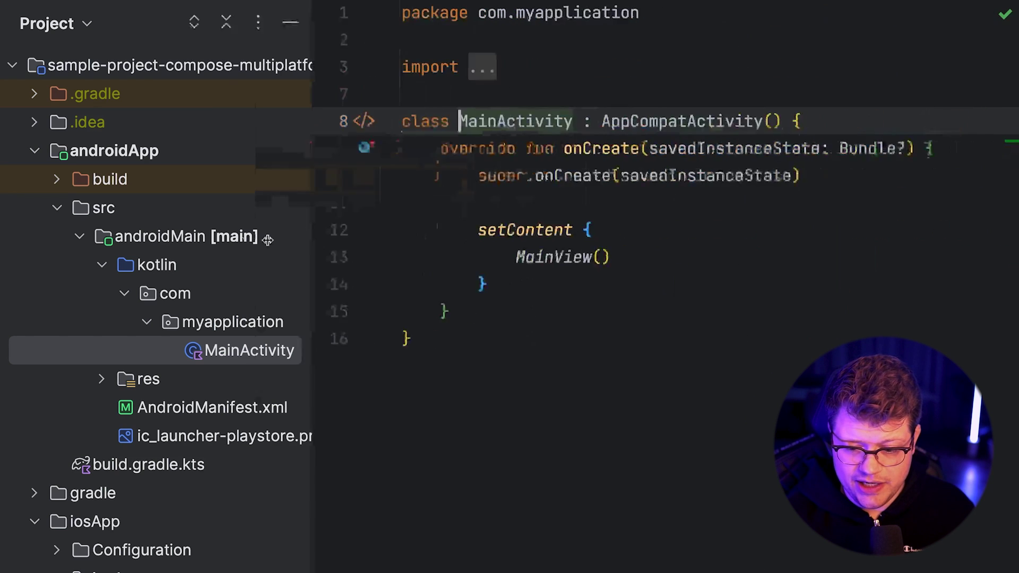
pyautogui.moveTo(730, 240); pyautogui.dragTo(171, 236)
pyautogui.click(396, 228)
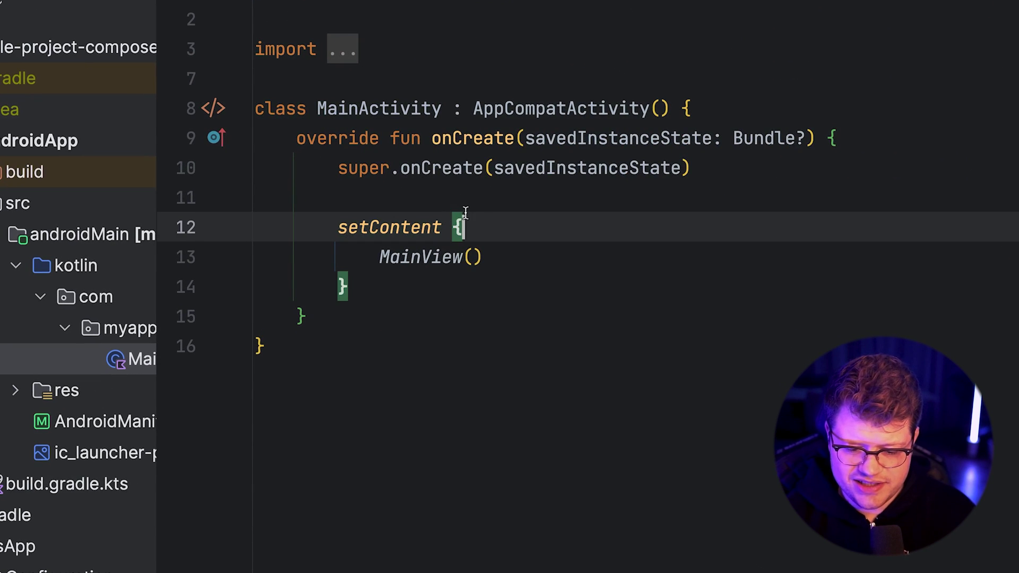
pyautogui.press('Up')
pyautogui.click(419, 259)
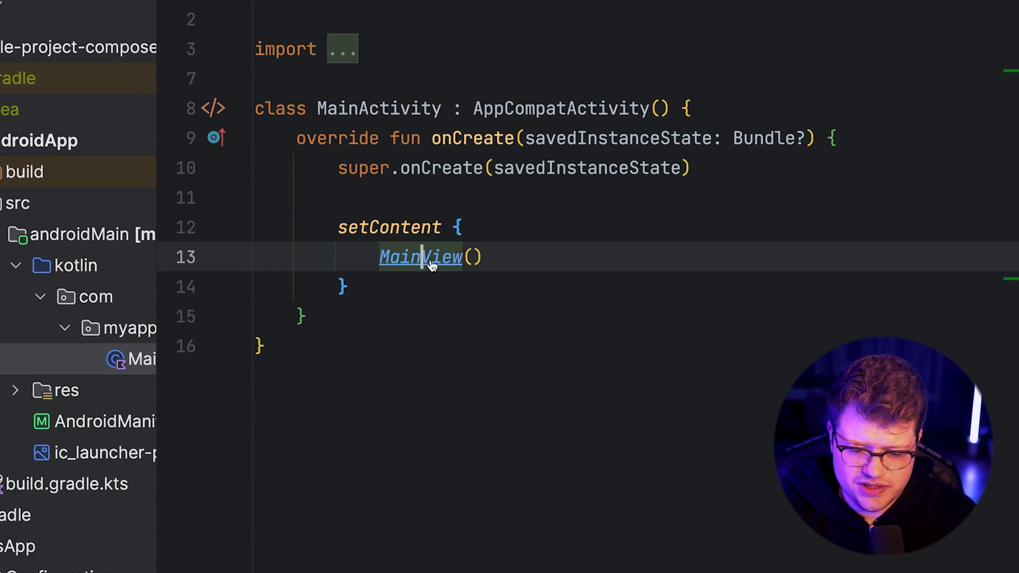
pyautogui.keyDown('super'); pyautogui.click(430, 264); pyautogui.keyUp('super')
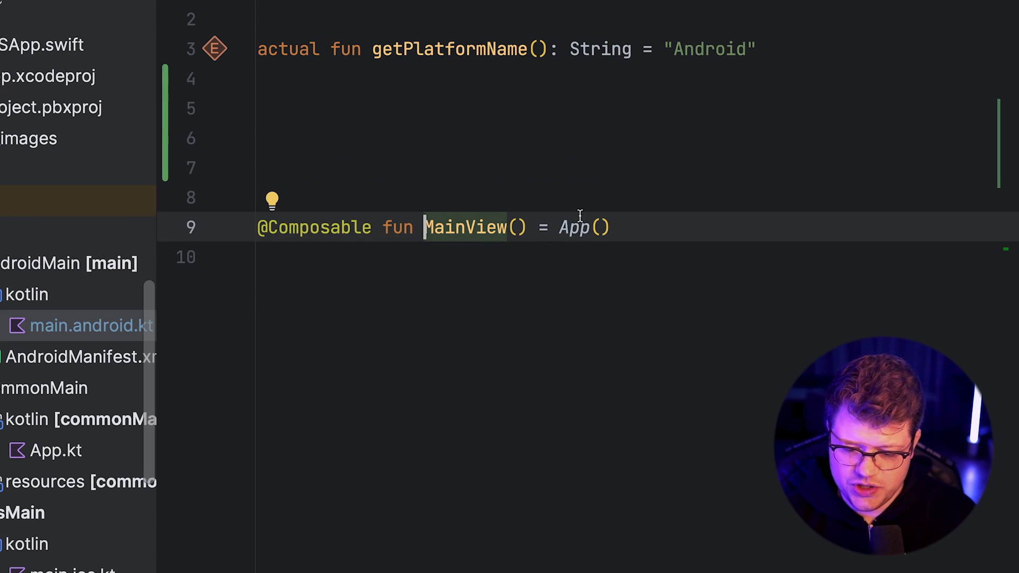
pyautogui.keyDown('super'); pyautogui.click(576, 228); pyautogui.keyUp('super')
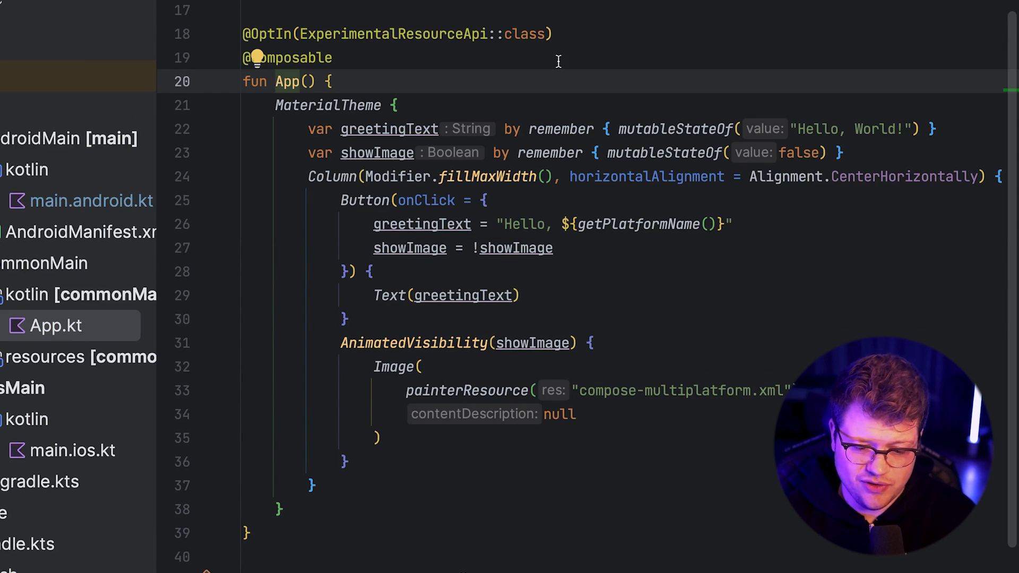
pyautogui.press('super+bracketleft')
pyautogui.press('super+bracketleft')
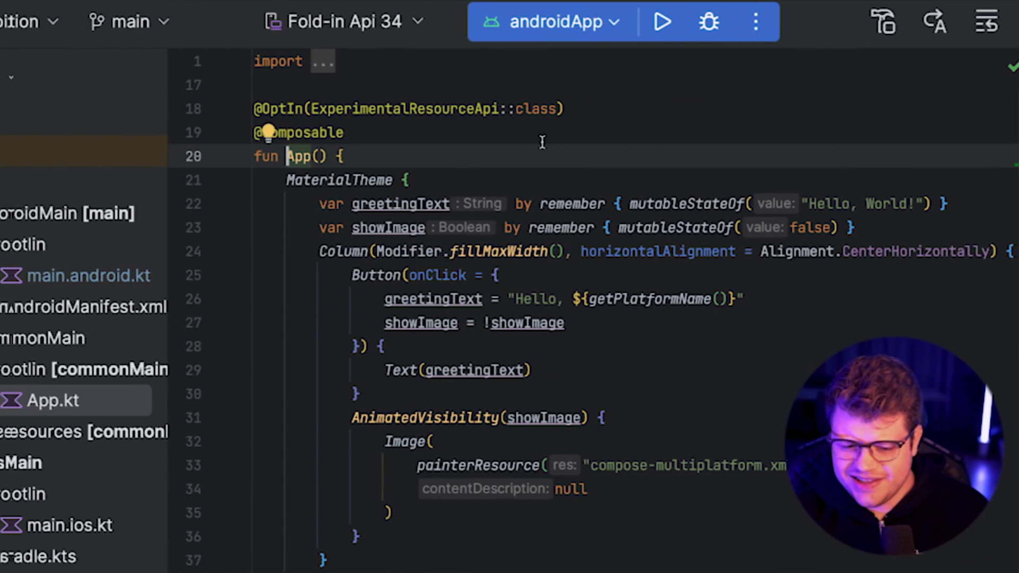
# Step: Run androidApp on the emulator and choose iosApp from All Configurations
pyautogui.click(652, 24)
pyautogui.click(546, 21)
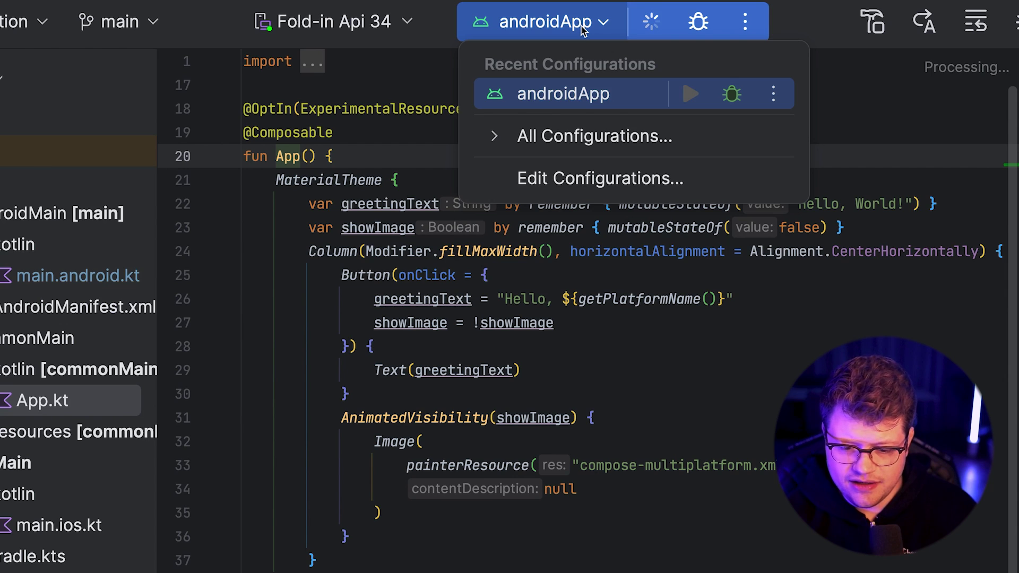
pyautogui.click(494, 141)
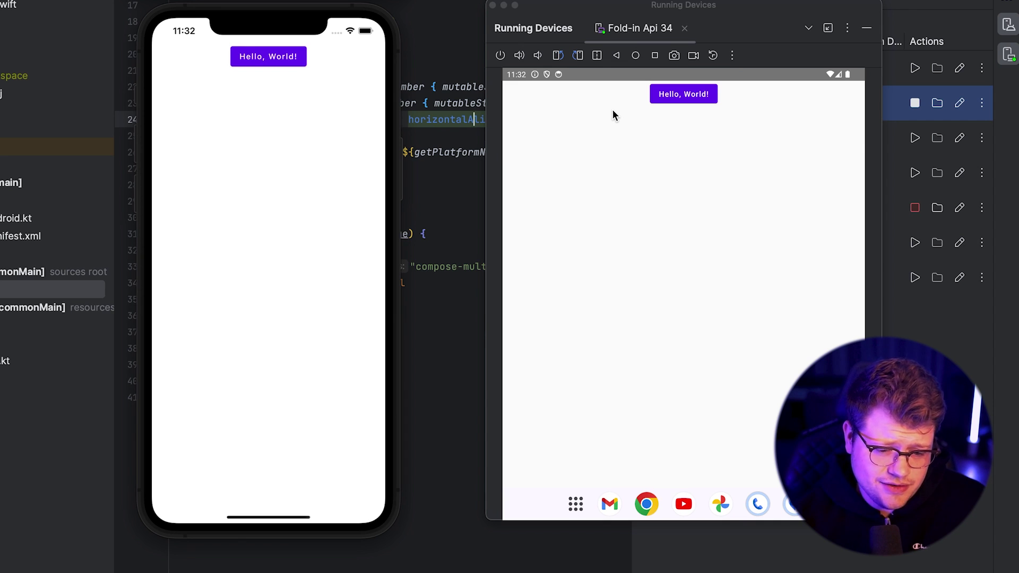
# Step: Tap the greeting button on iOS, toggle the logo off and on, then tap it on Android
pyautogui.click(254, 64)
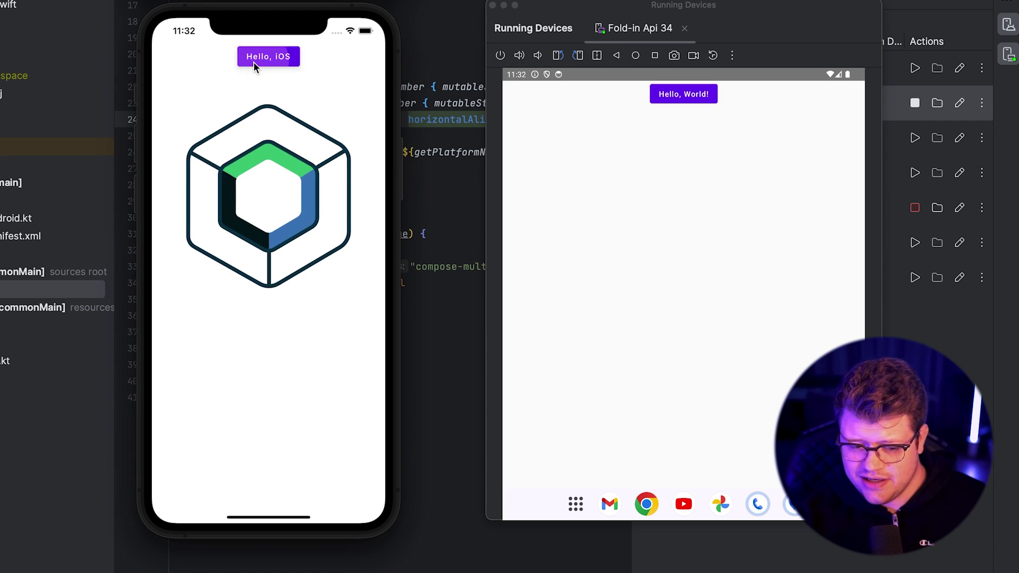
pyautogui.click(253, 61)
pyautogui.click(253, 61)
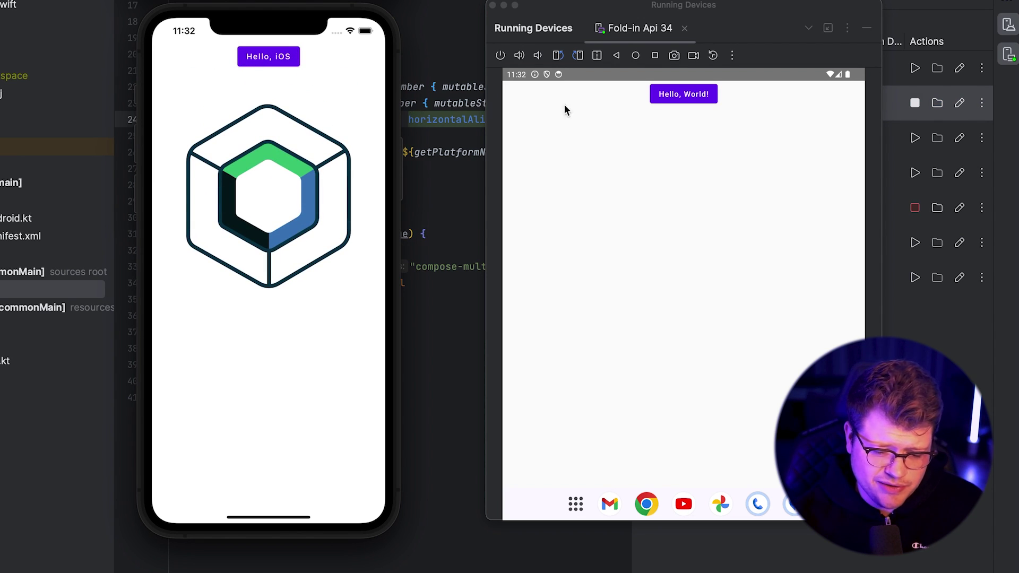
pyautogui.click(674, 98)
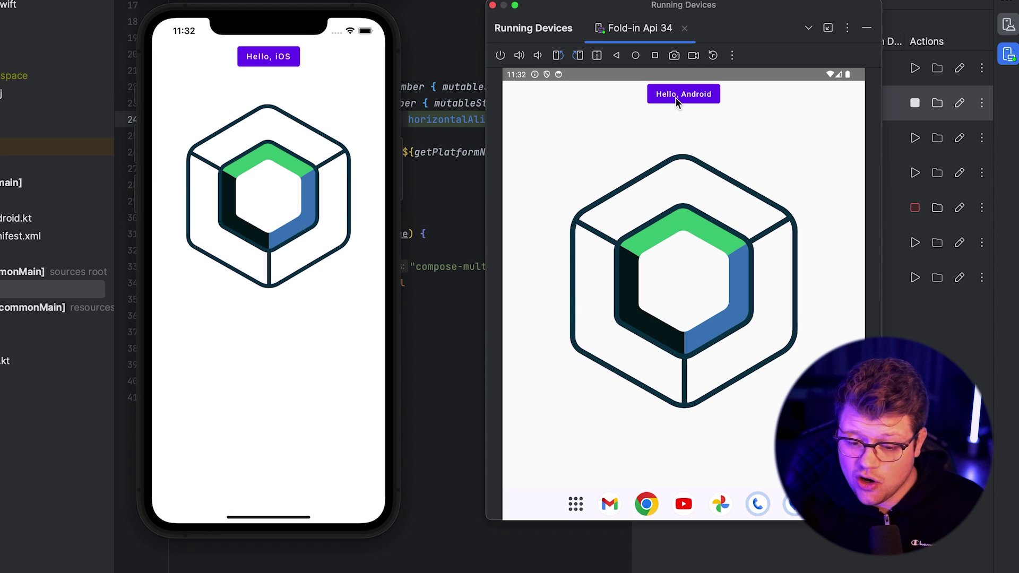